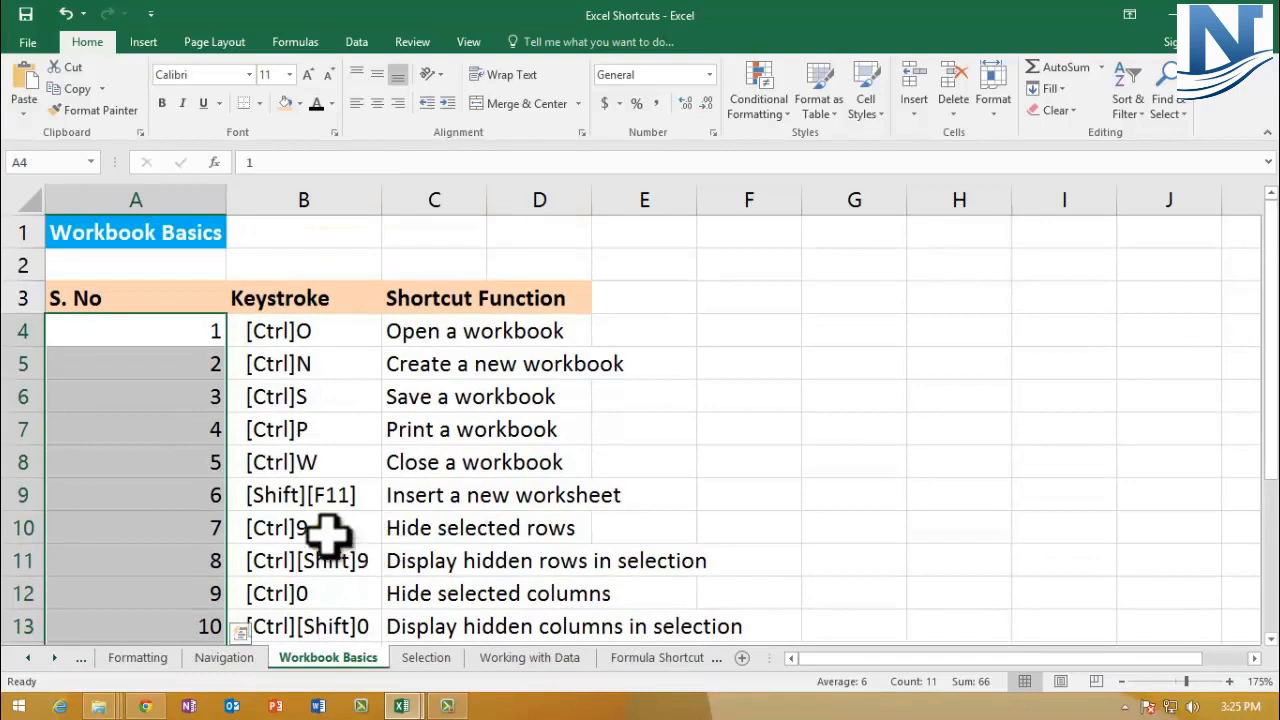
Step: View the Open page with the recent workbooks and return to the Workbook Basics sheet
left_click(14, 326)
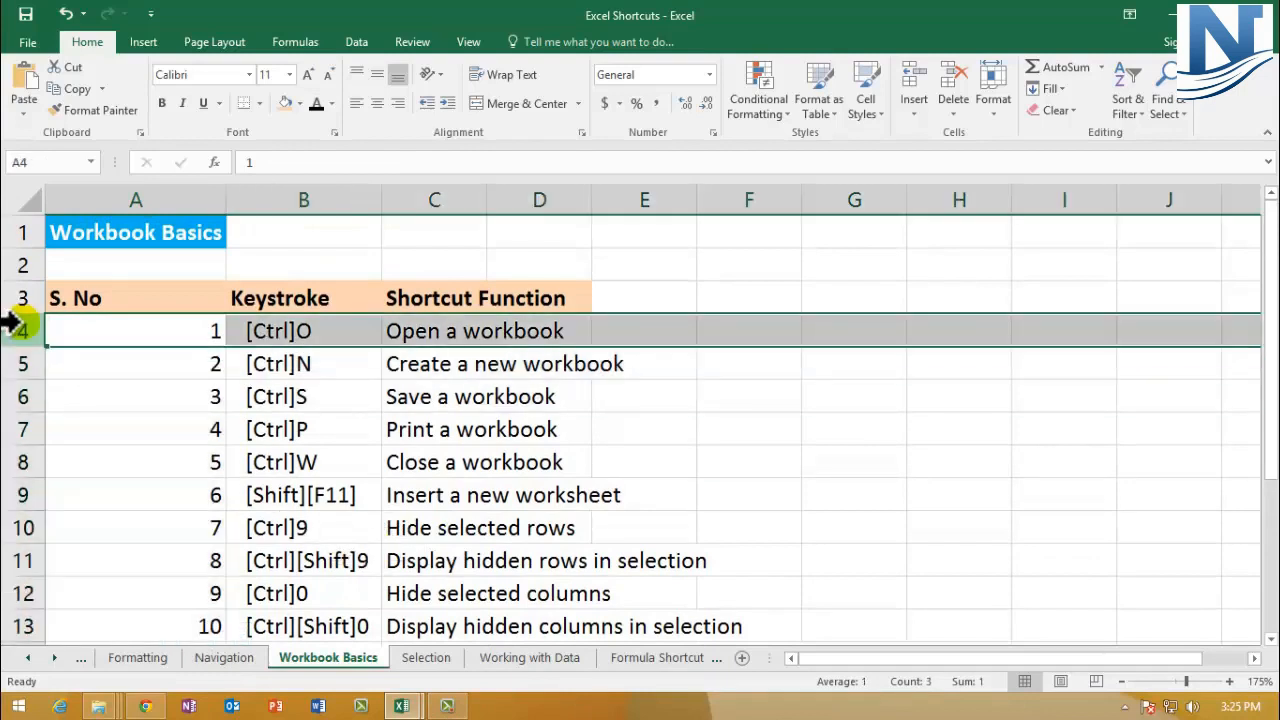
left_click(406, 335)
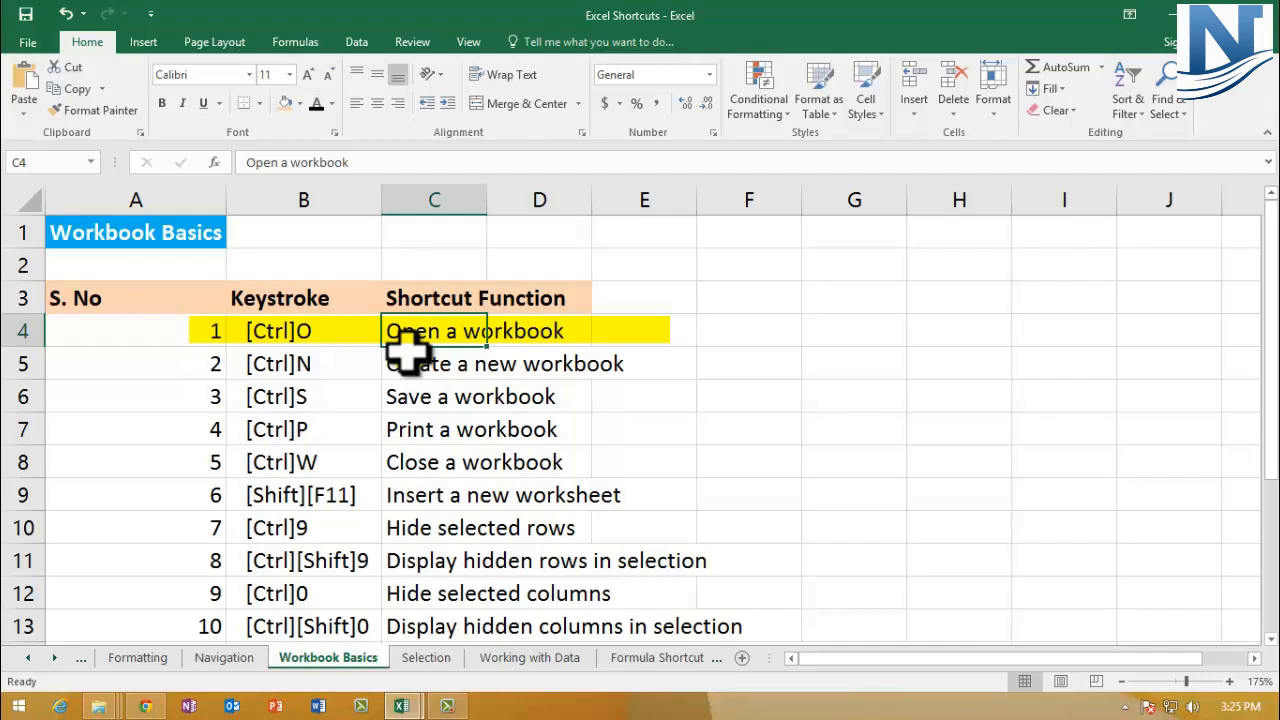
left_click(330, 333)
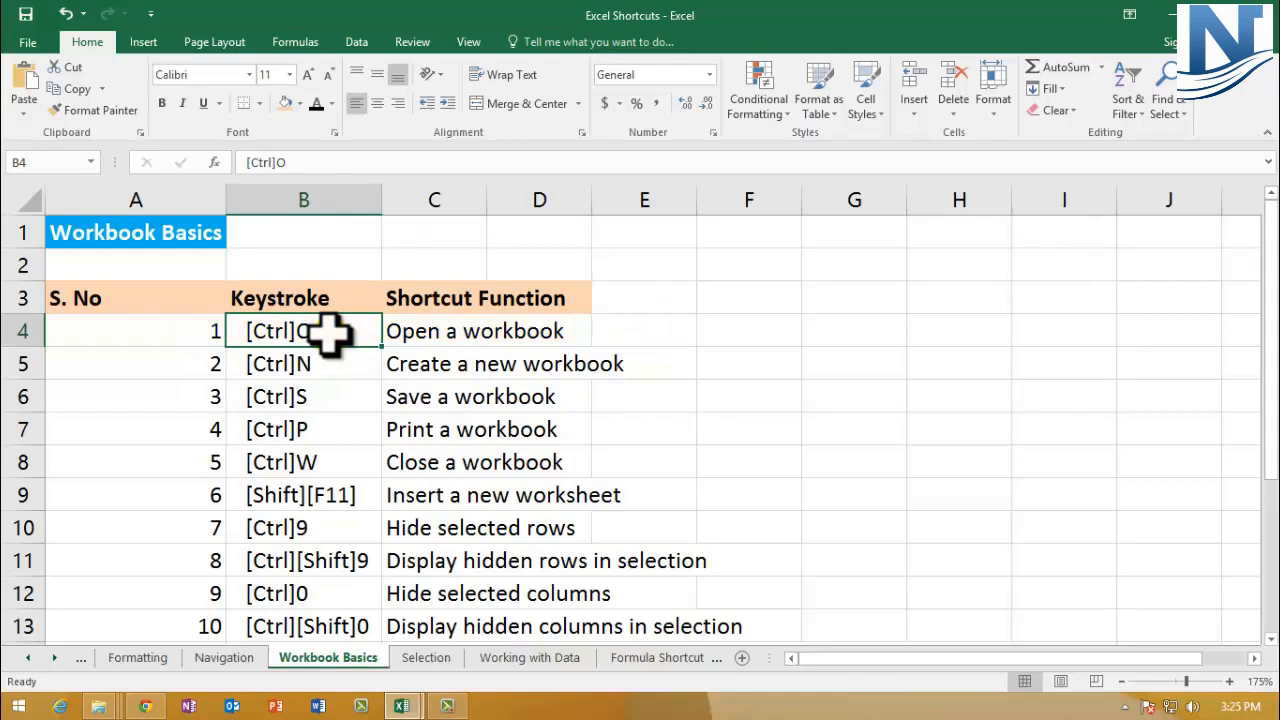
key("ctrl+o")
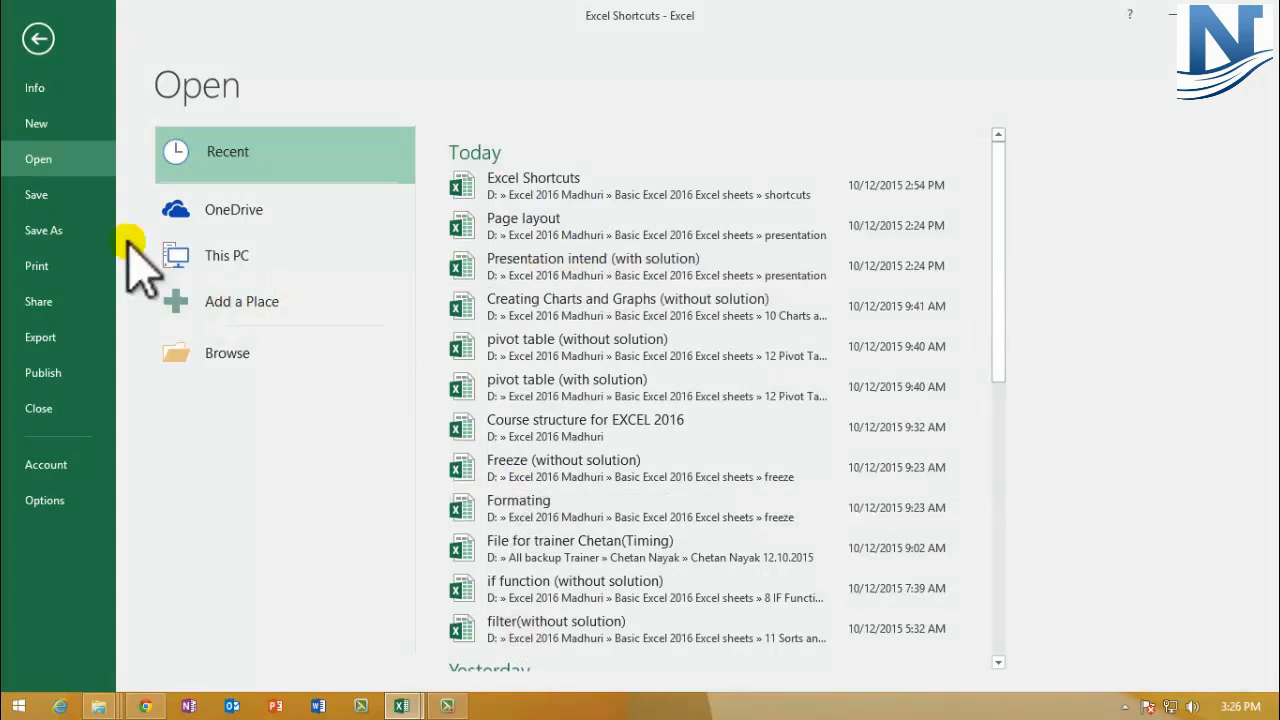
mouse_move(3, 705)
left_click(38, 38)
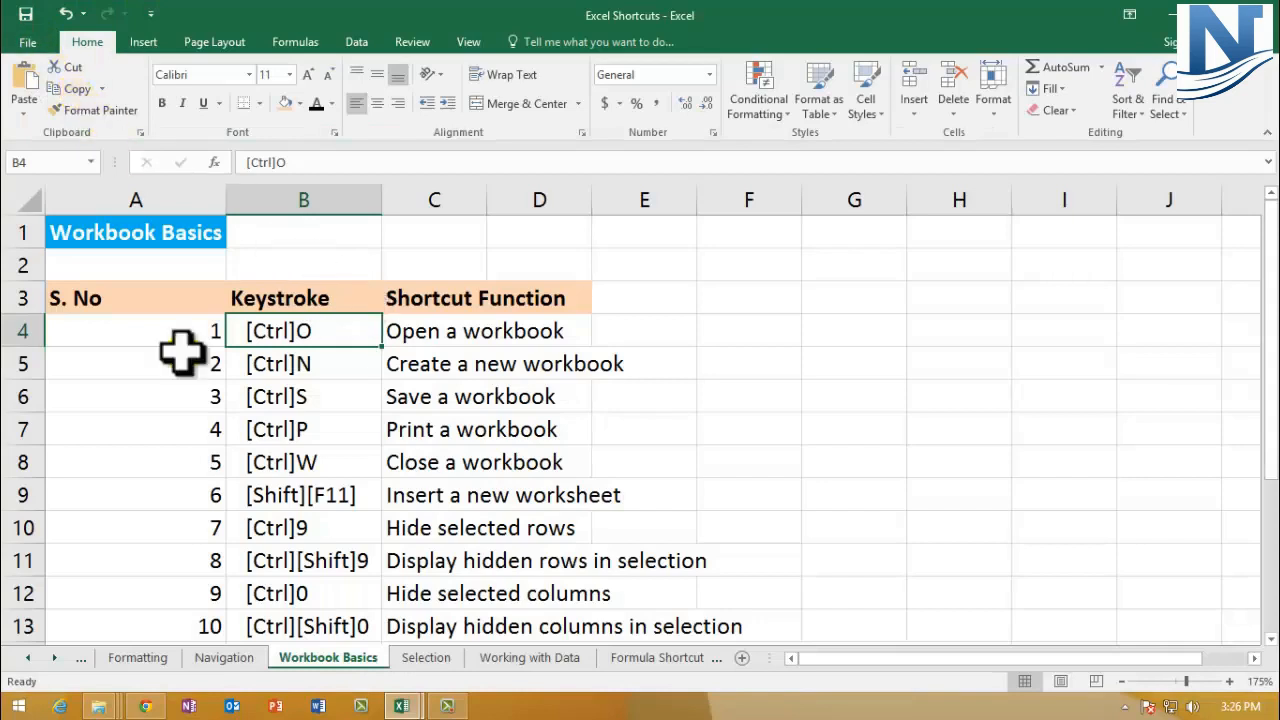
Step: Create a new blank workbook
left_click(10, 330)
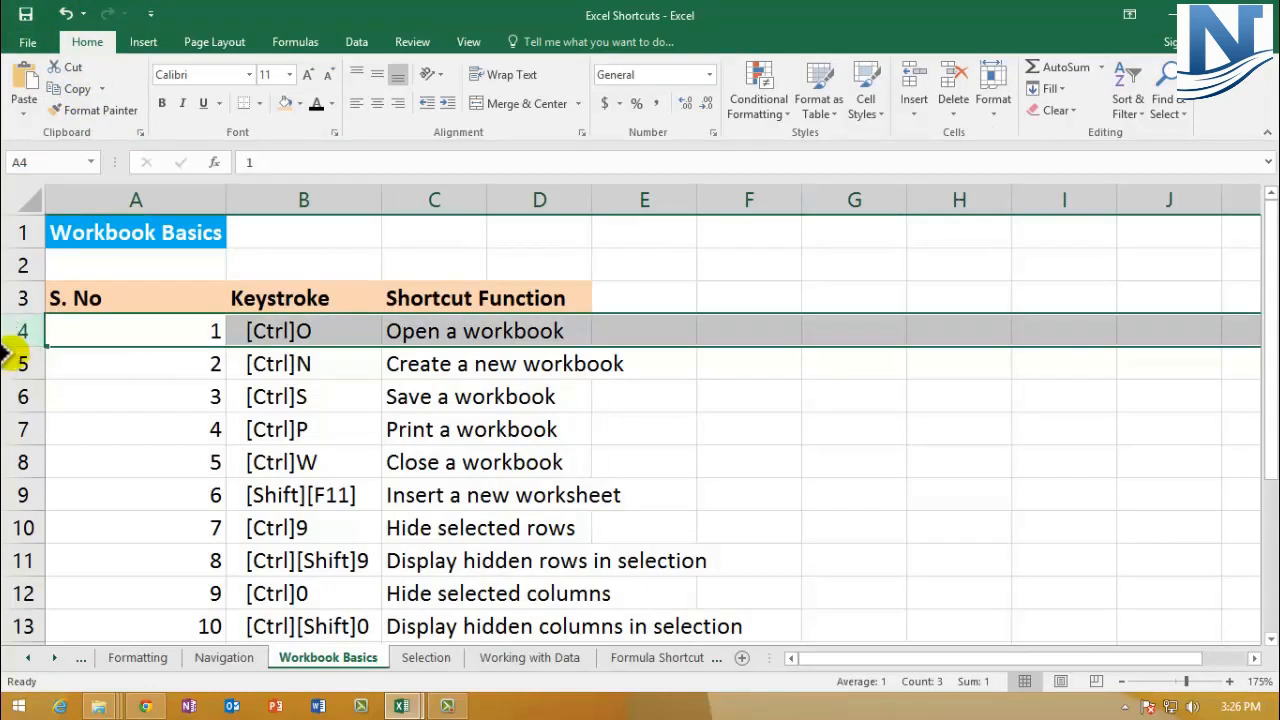
left_click(10, 363)
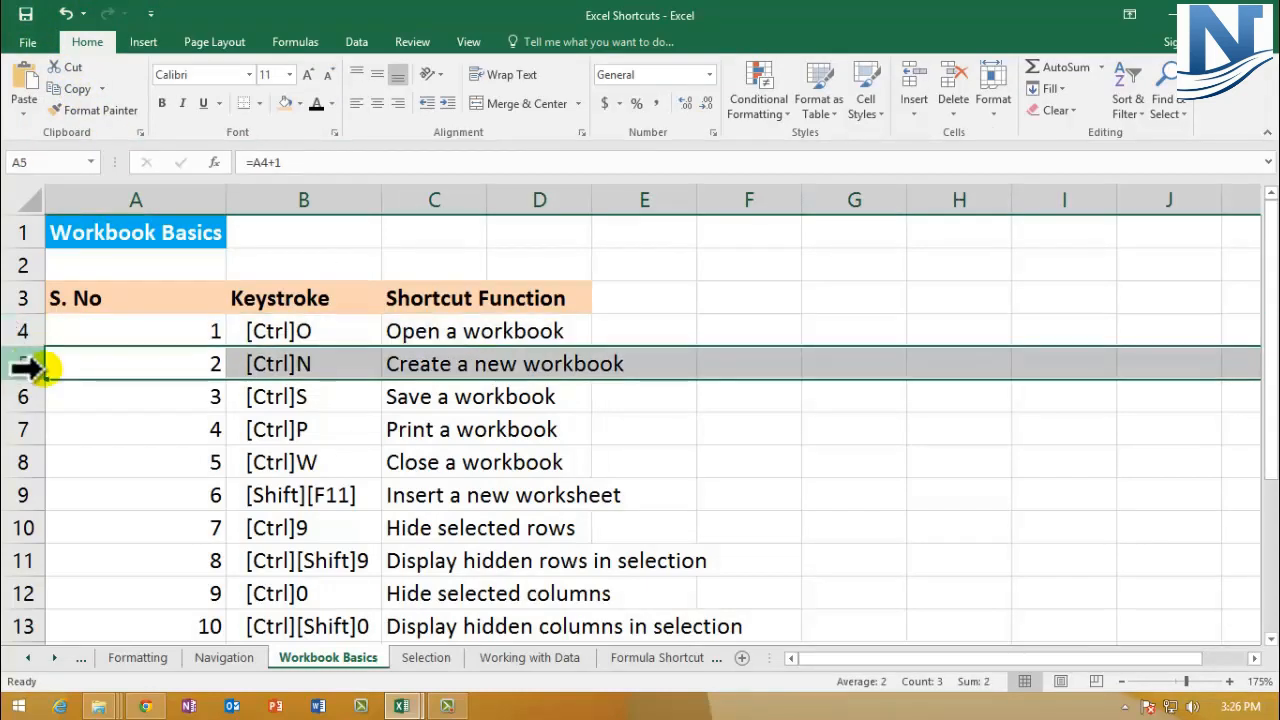
left_click(345, 366)
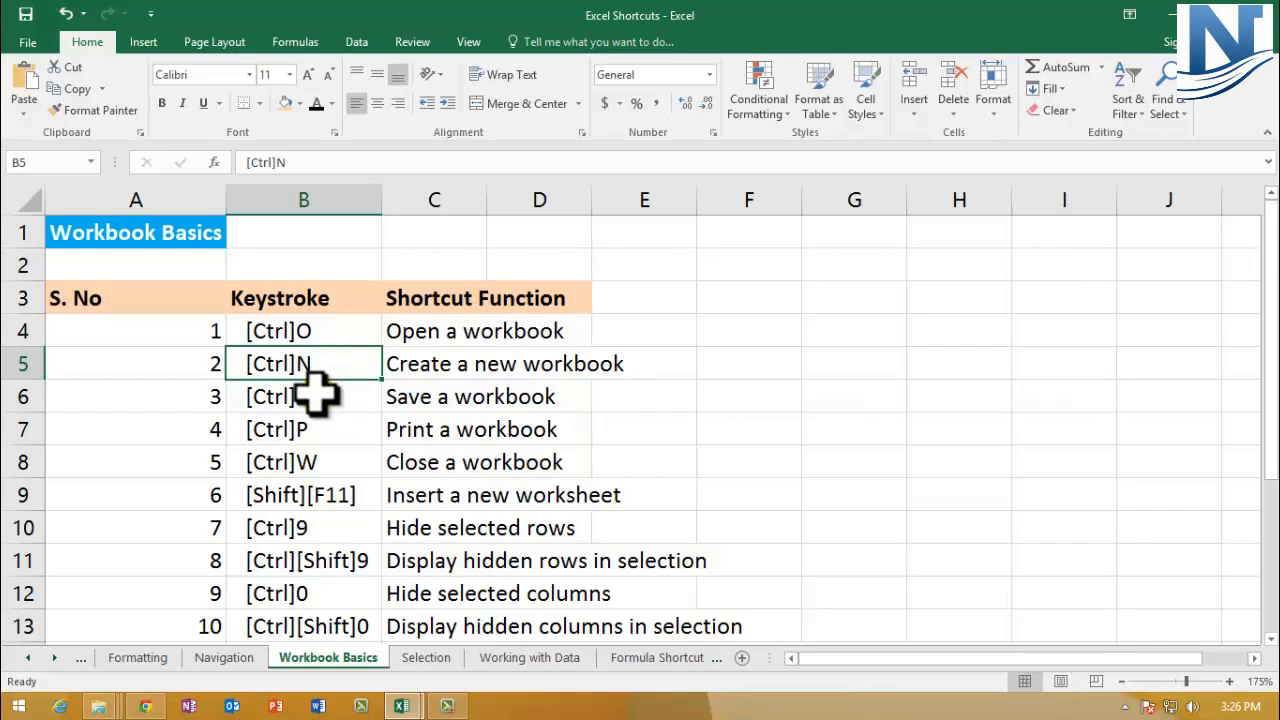
key("ctrl+n")
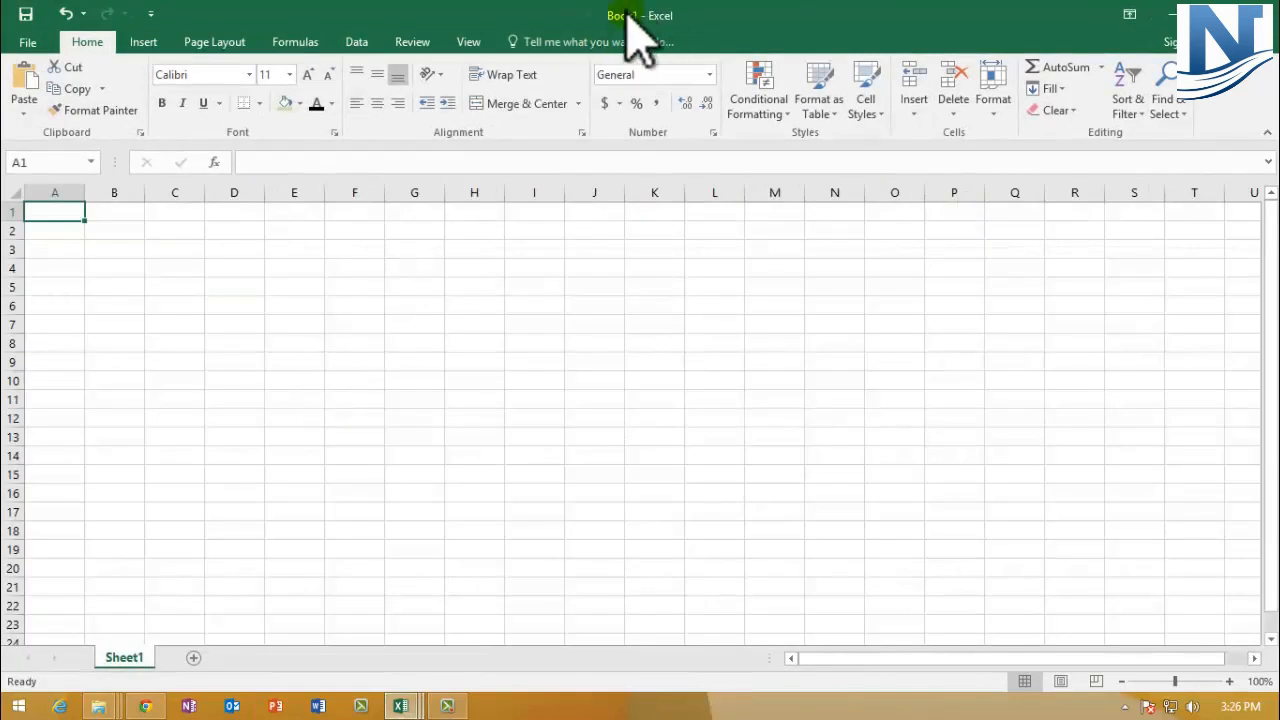
Step: Enter "Notes of Shortcuts" in cell D3 of the new workbook
left_click(228, 252)
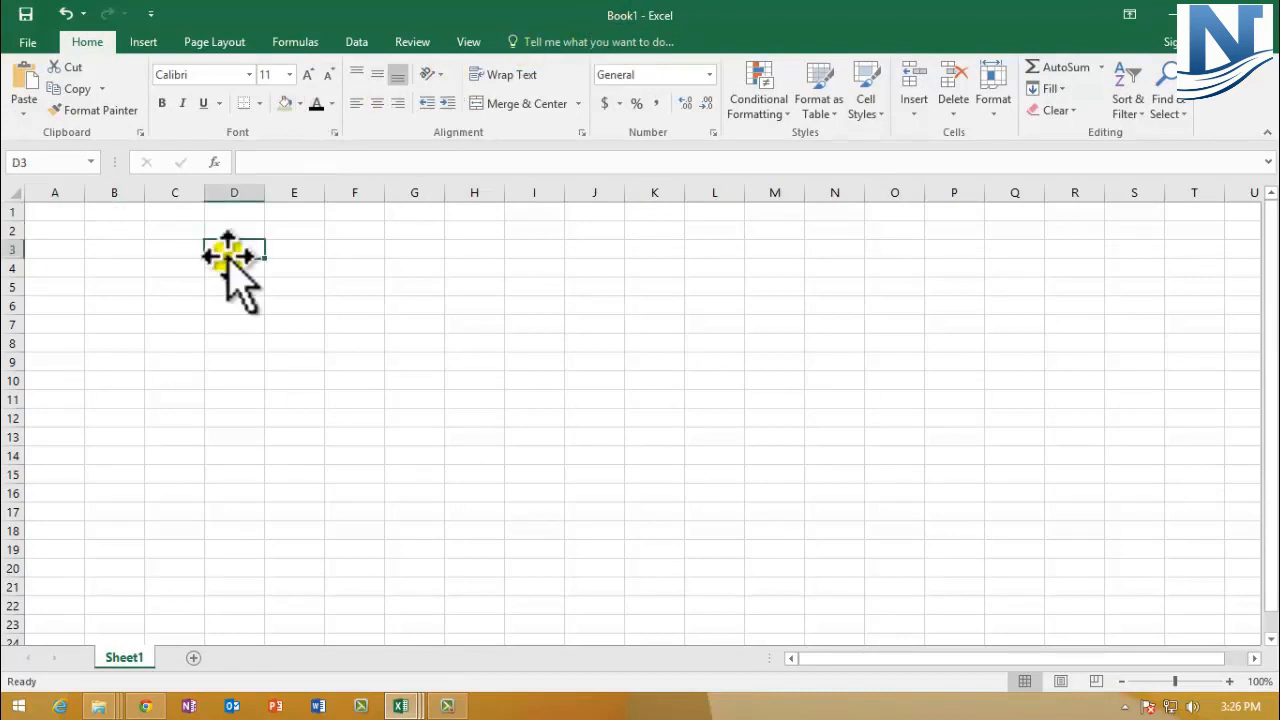
type("Notes of Shortcuts")
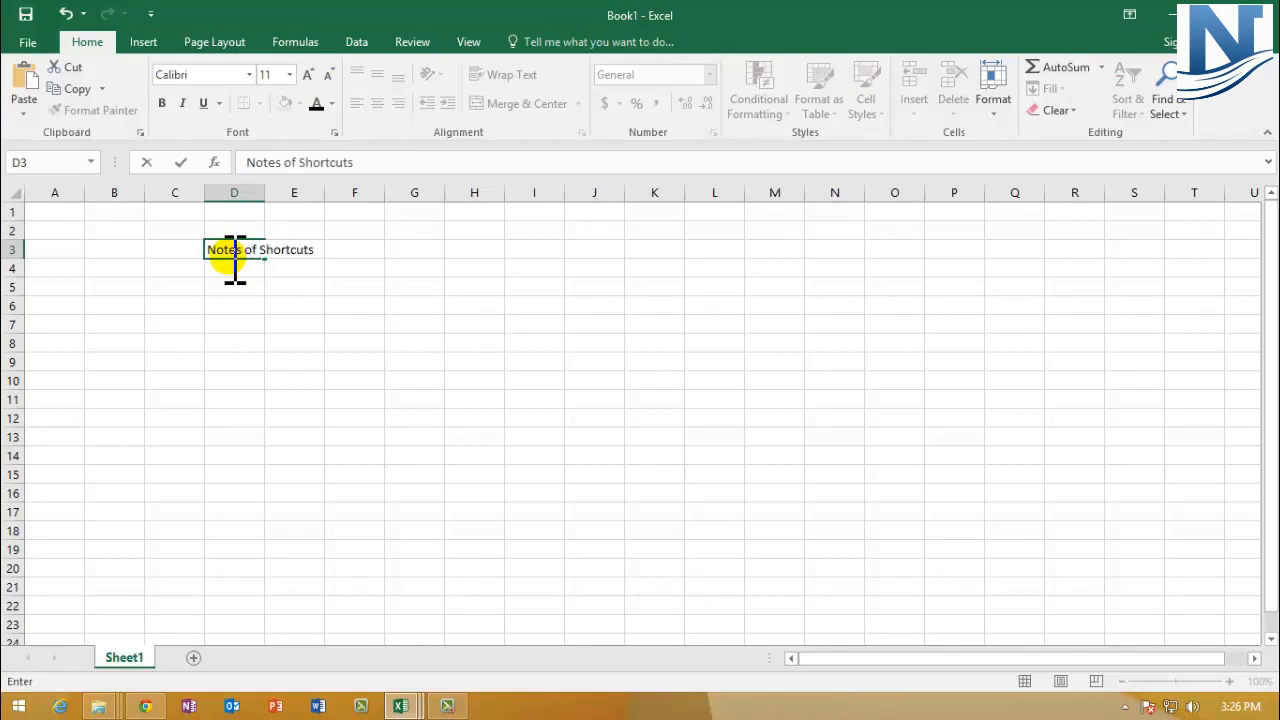
left_click(232, 288)
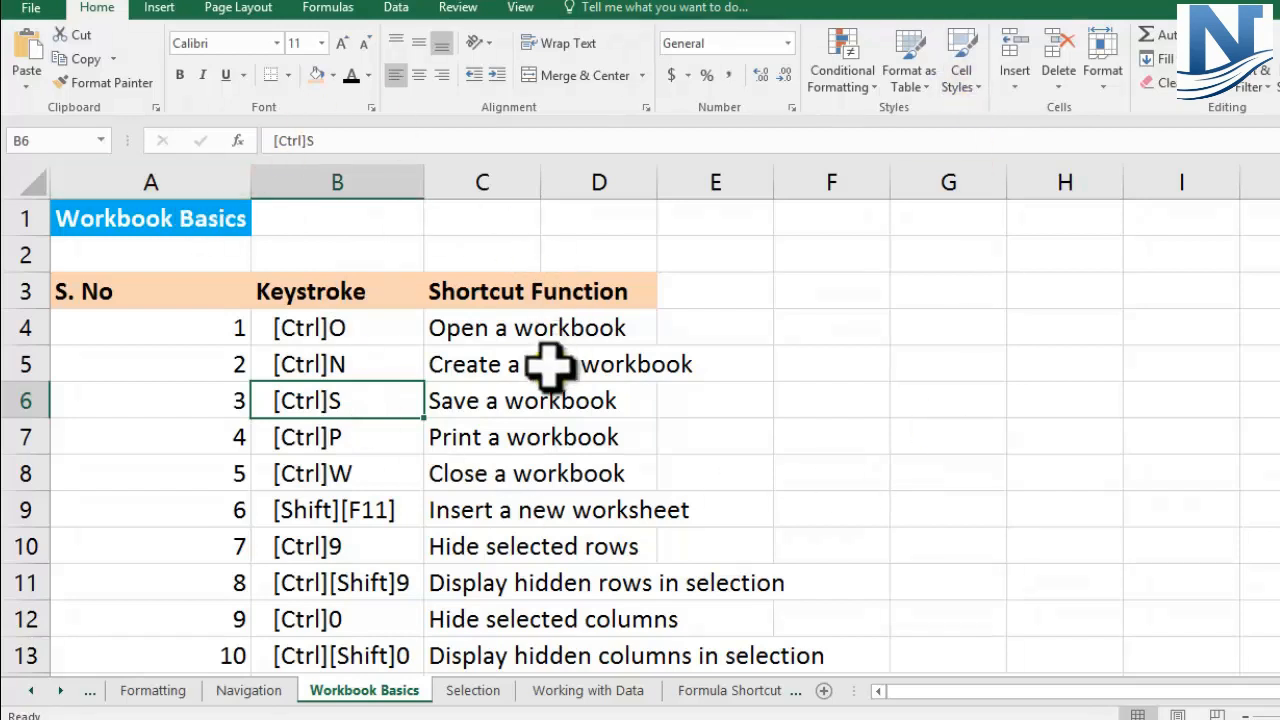
left_click(458, 402)
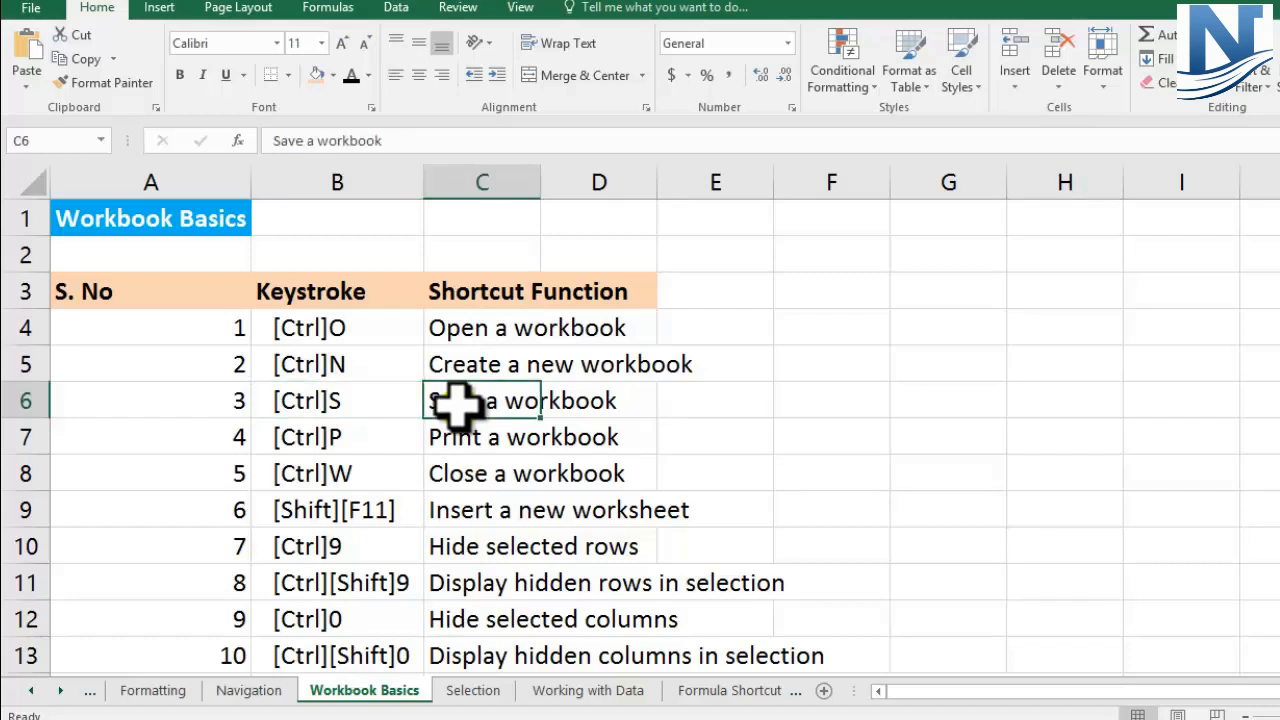
left_click(372, 400)
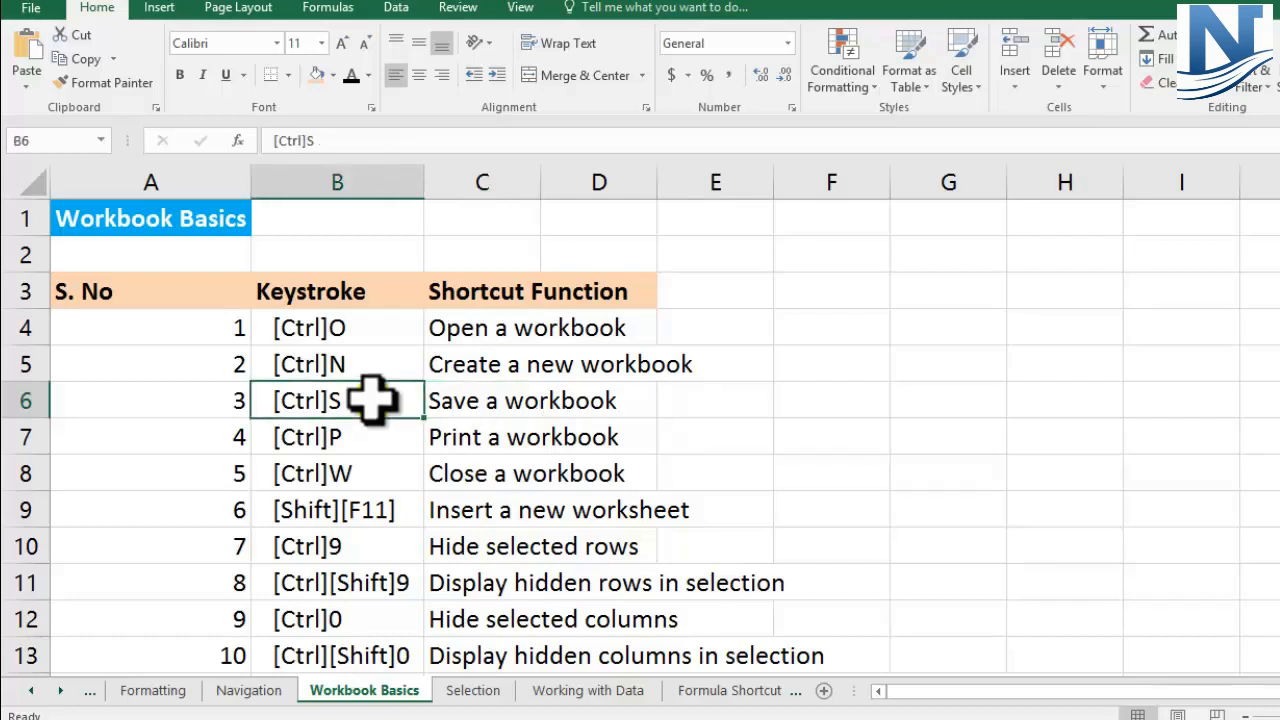
left_click(372, 400)
Step: View the print preview and print settings of the Workbook Basics sheet, and return to the sheet
left_click(8, 436)
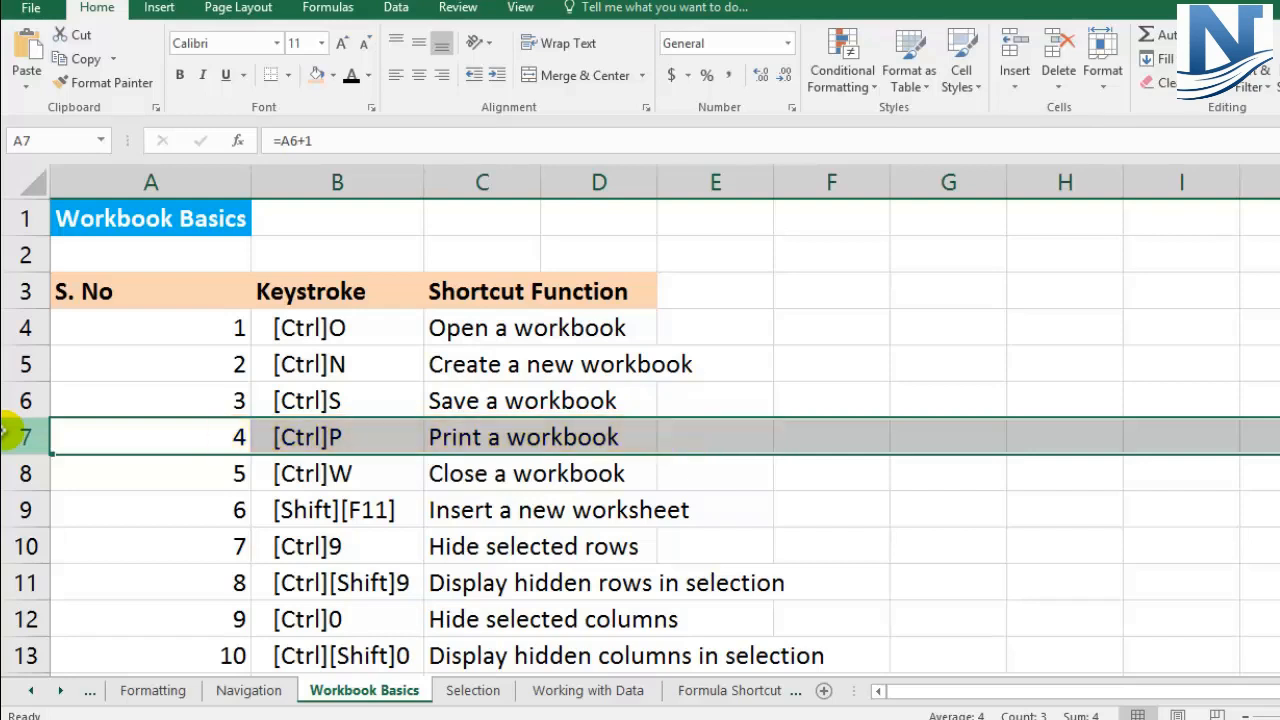
key("ctrl+p")
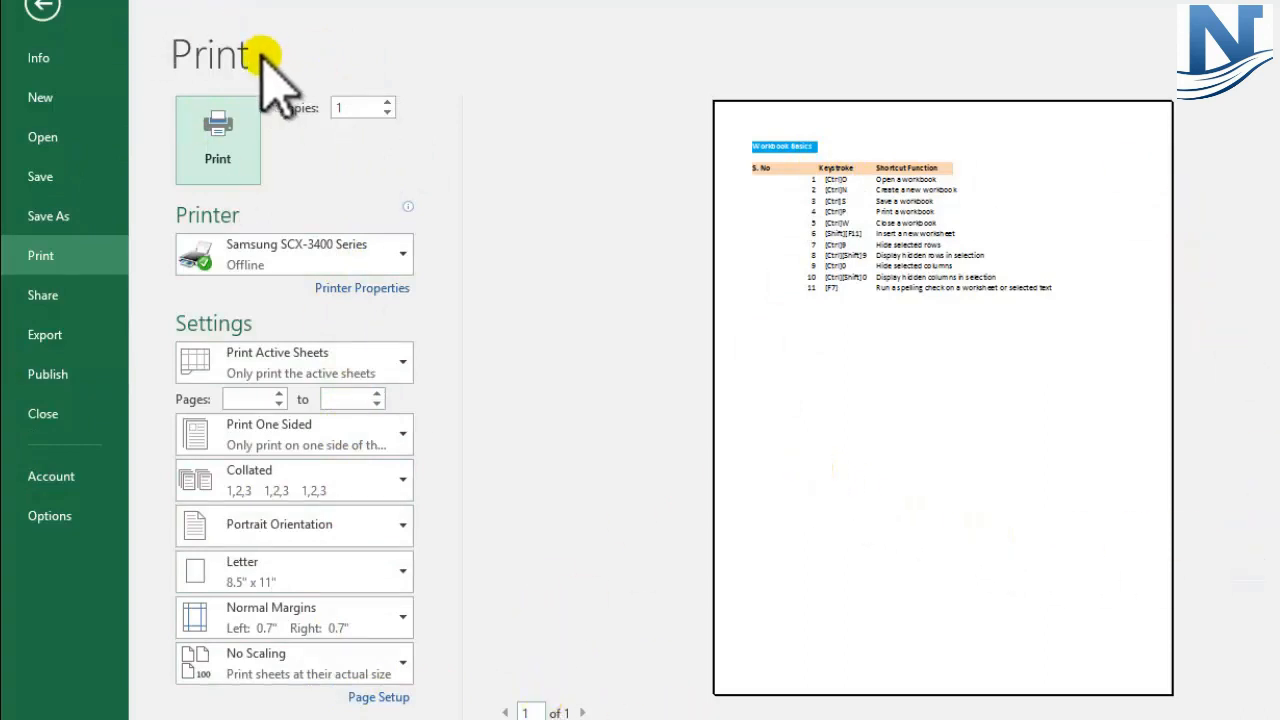
left_click(40, 10)
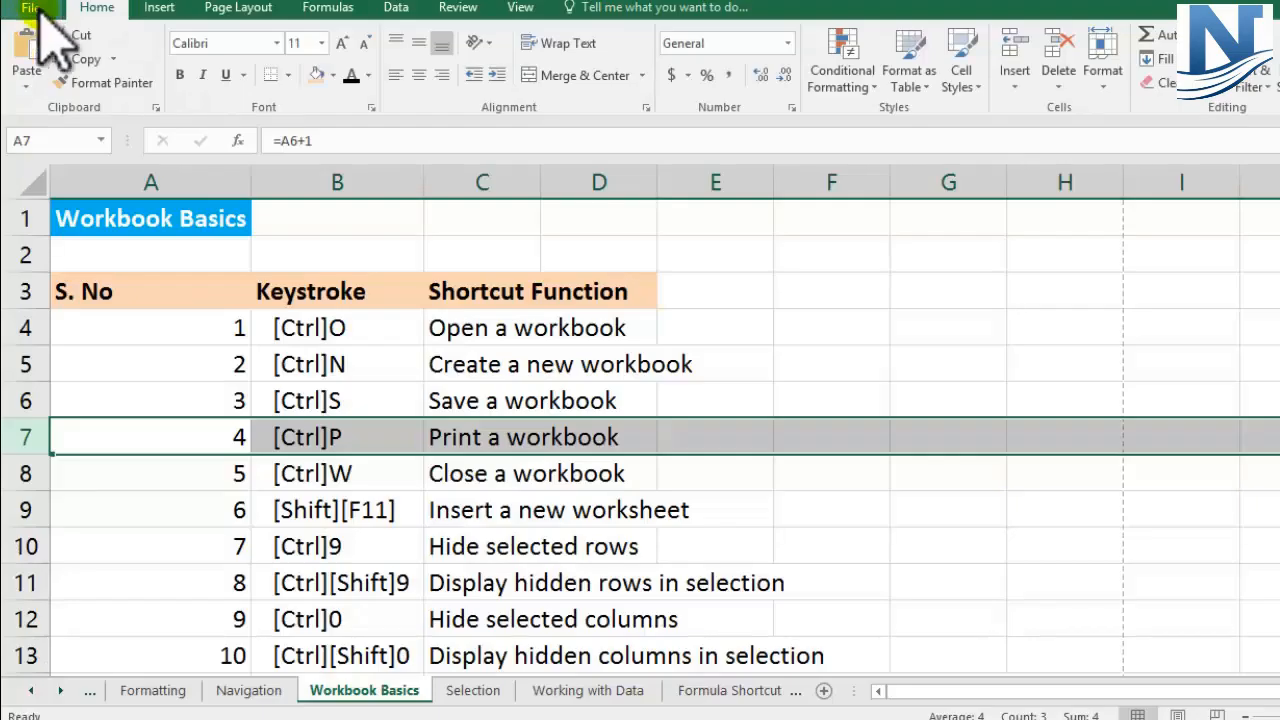
Step: Switch to the Book1 workbook and close it without saving the changes
left_click(368, 469)
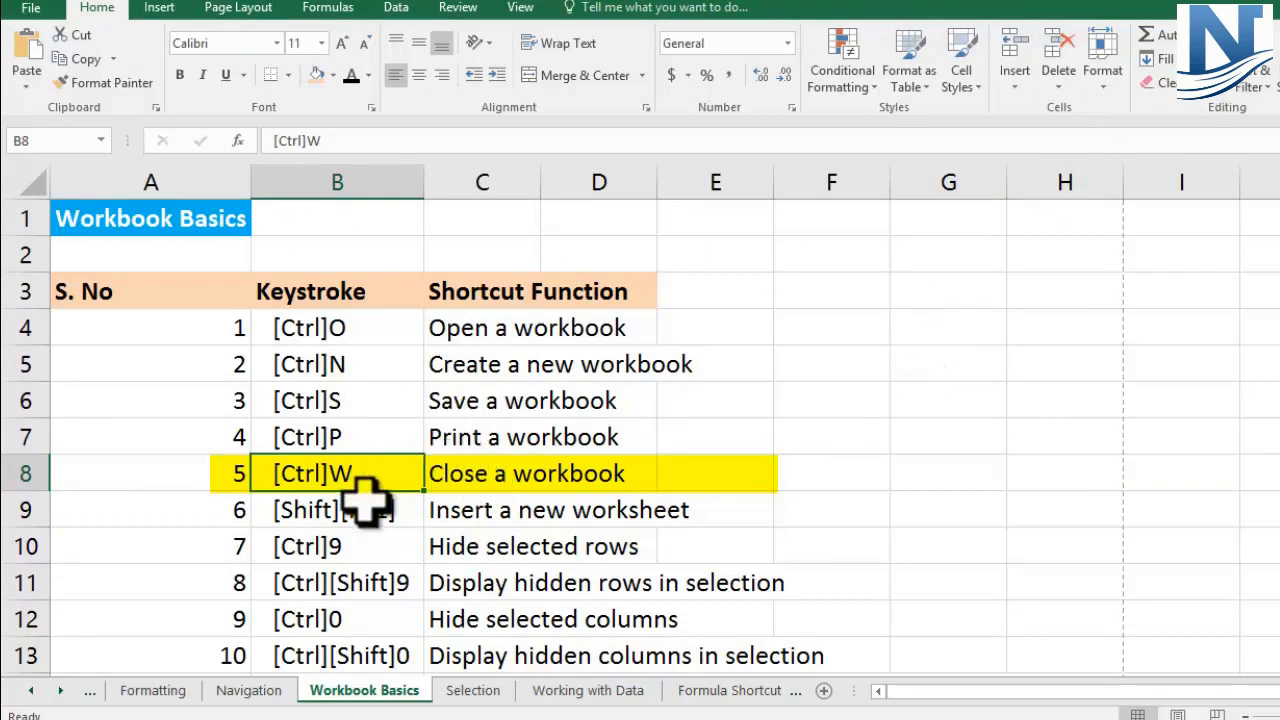
left_click(724, 326)
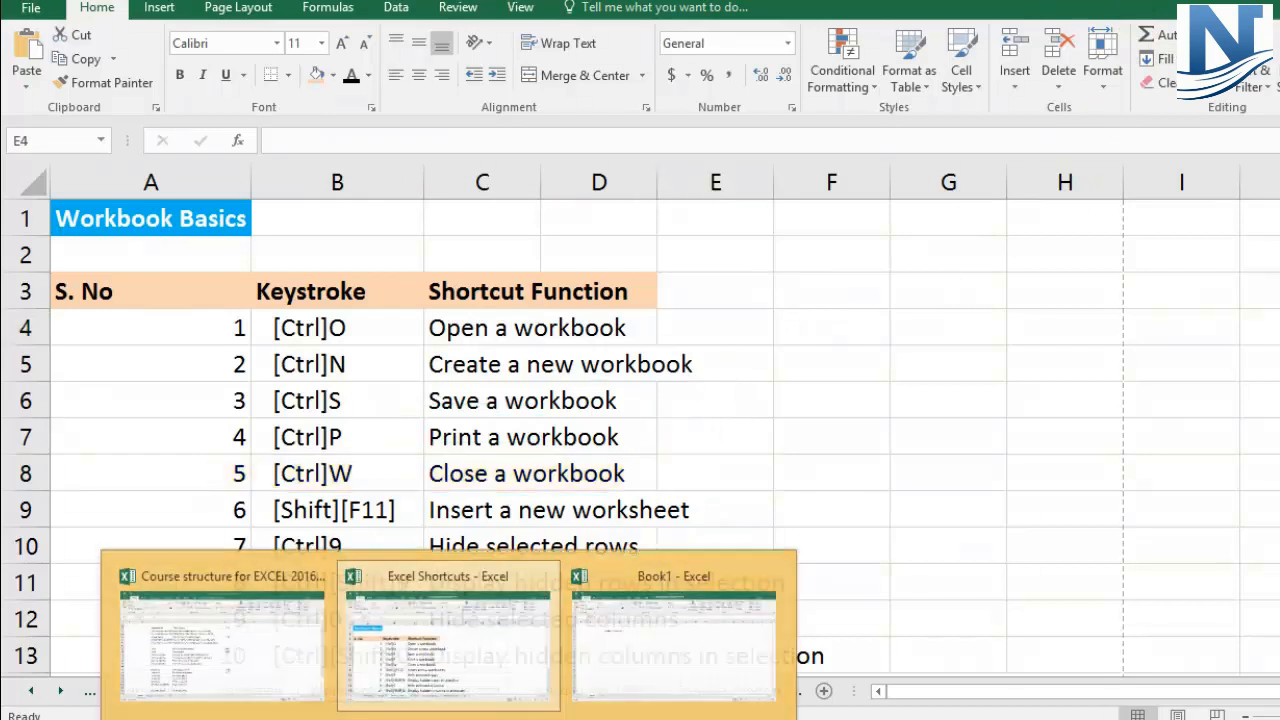
left_click(651, 678)
left_click(497, 210)
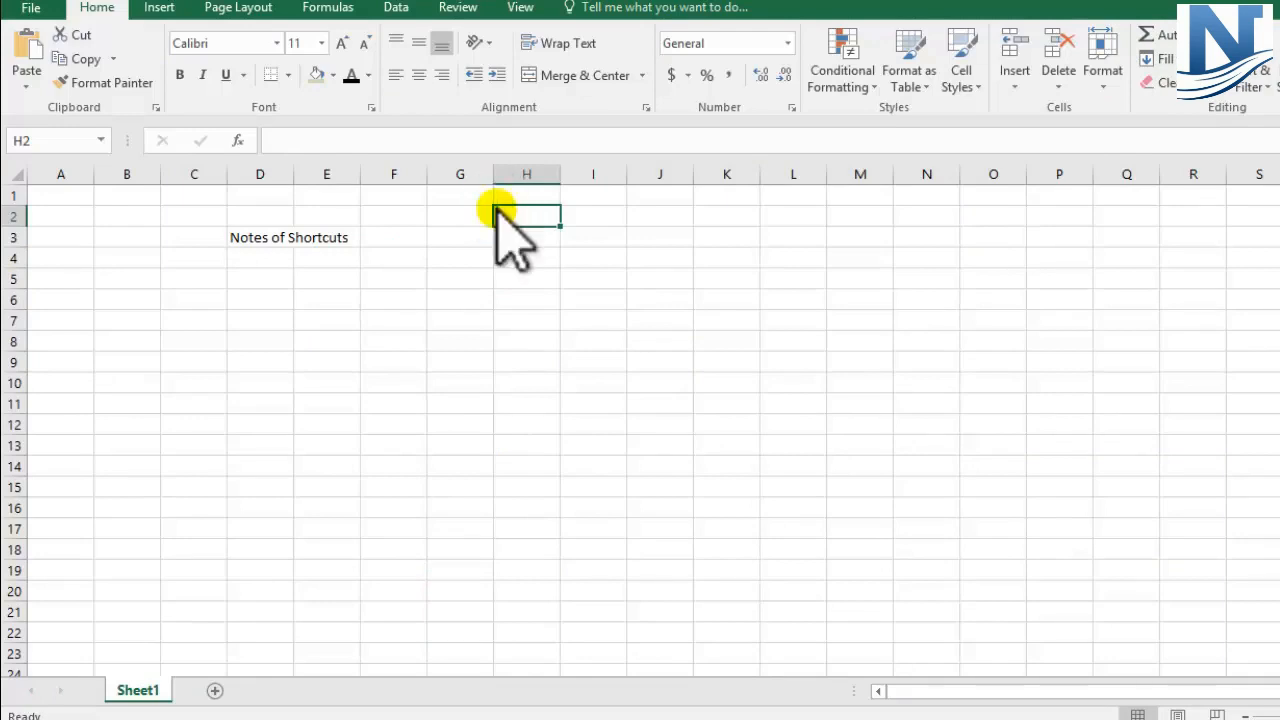
key("ctrl+w")
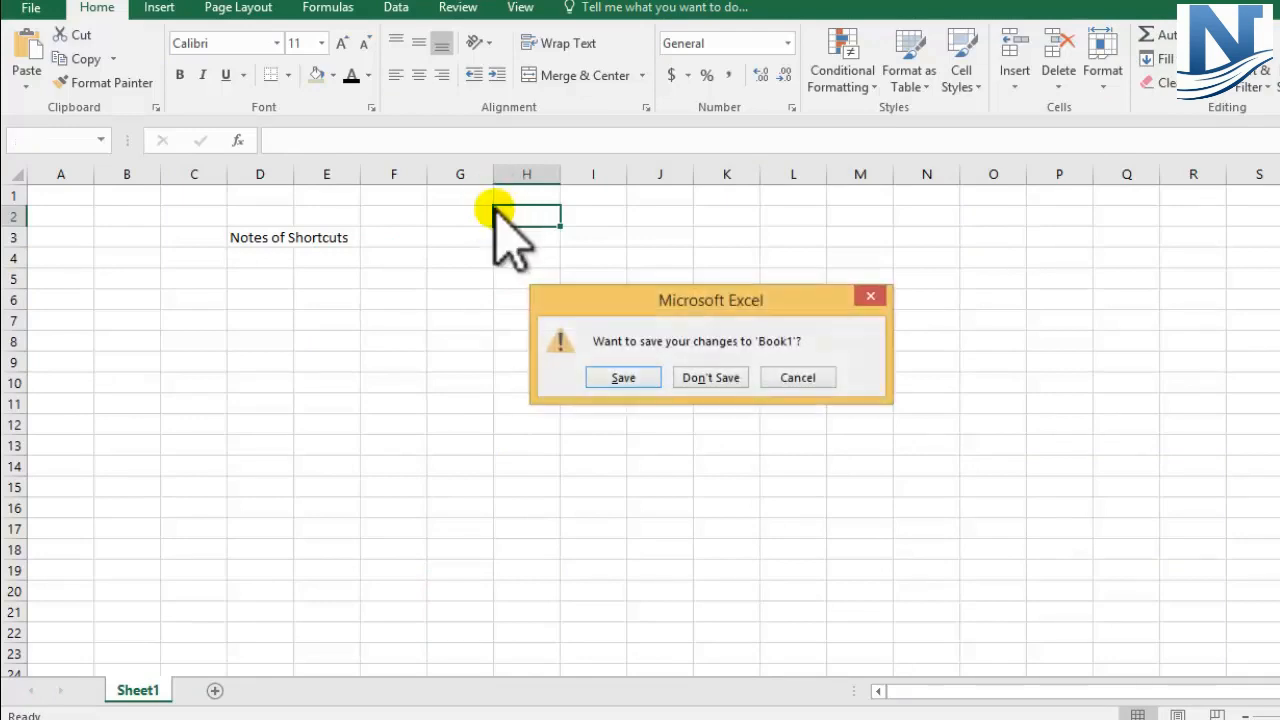
left_click(710, 378)
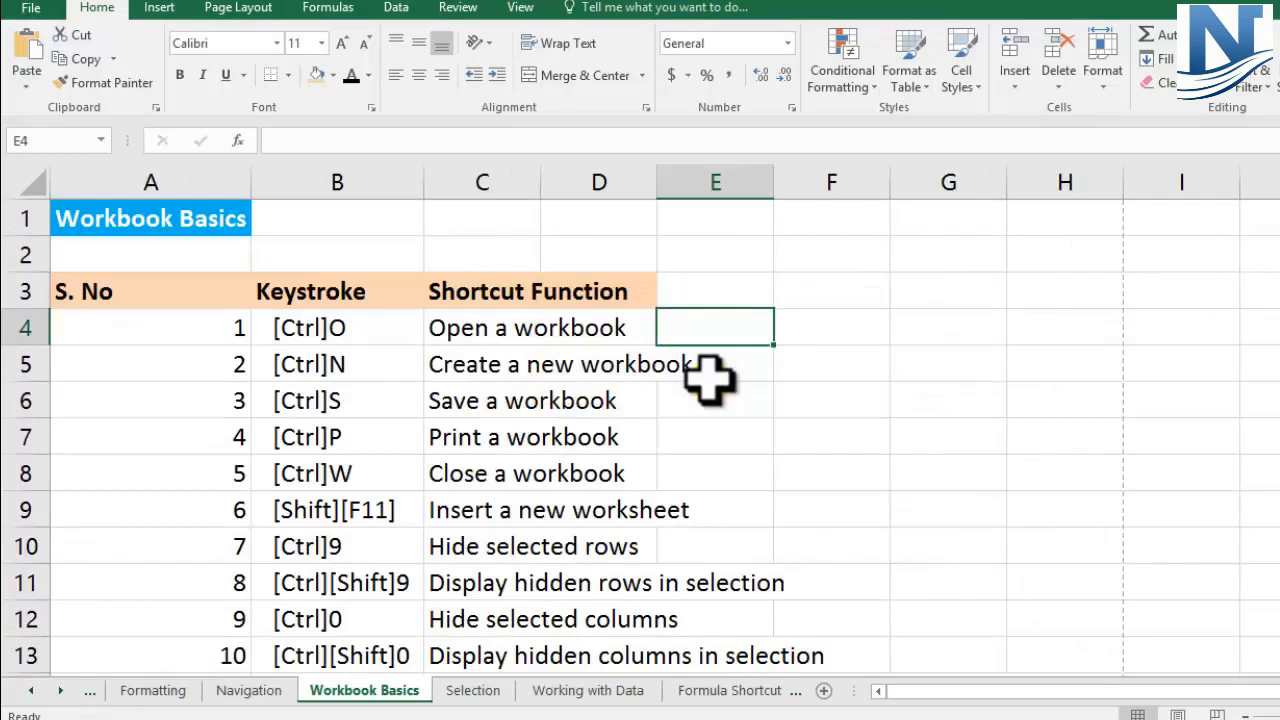
Step: Insert a new blank worksheet before the Workbook Basics sheet and return to Workbook Basics
left_click(12, 473)
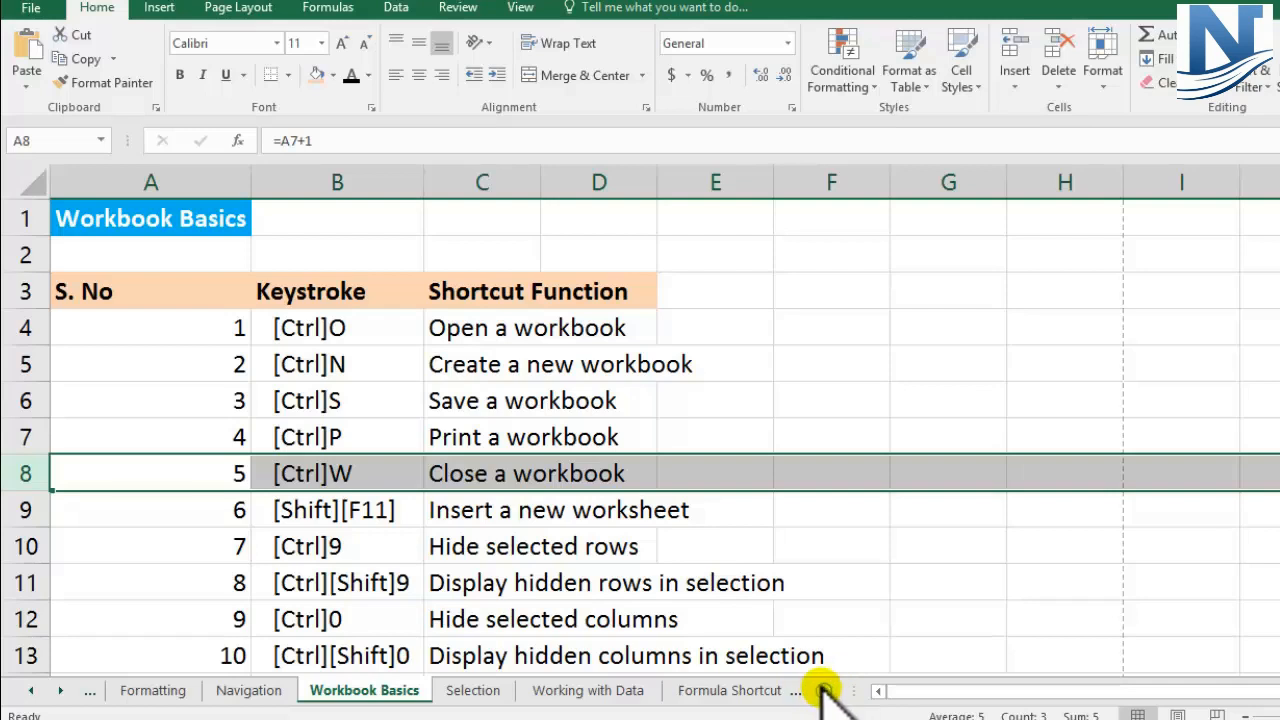
left_click(297, 515)
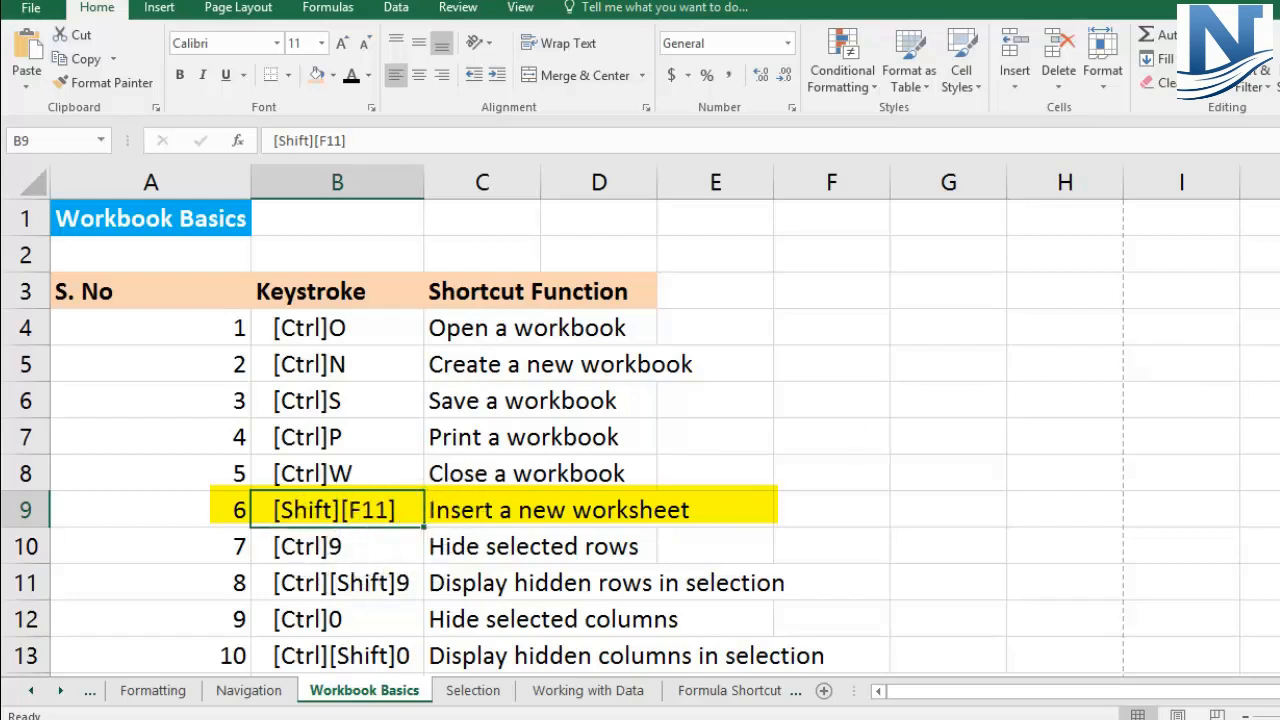
key("shift+F11")
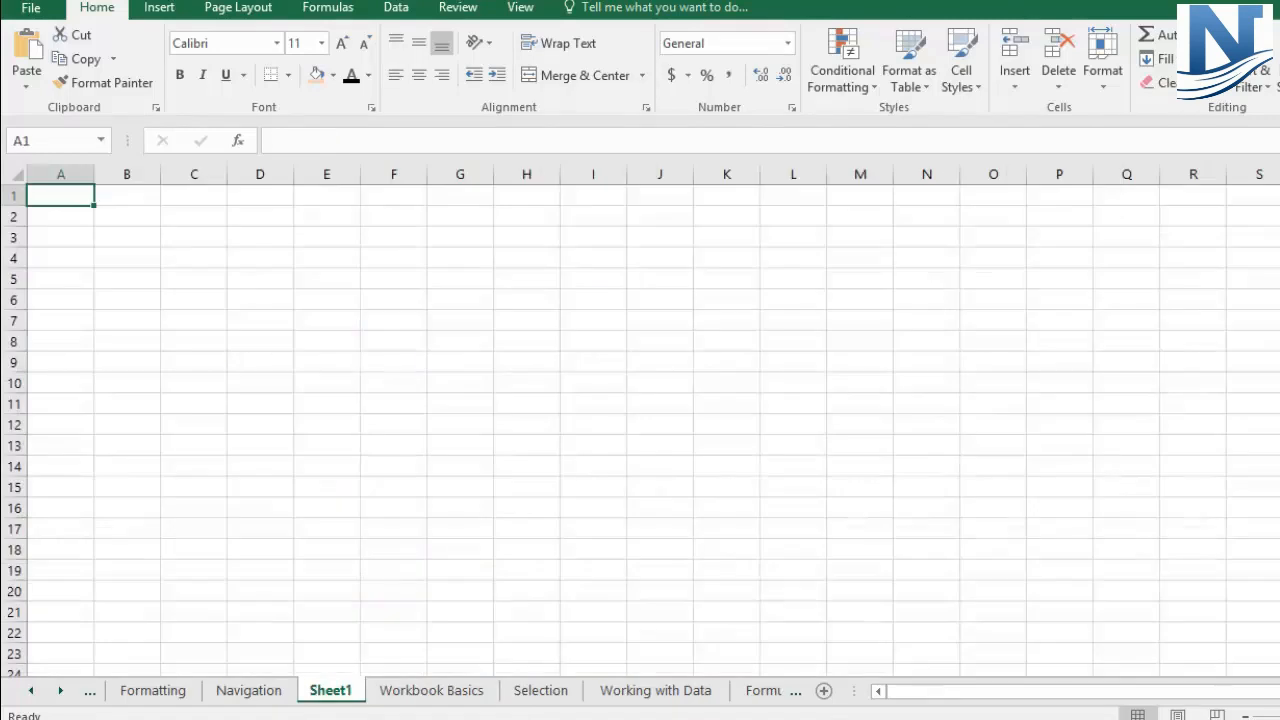
left_click(332, 694)
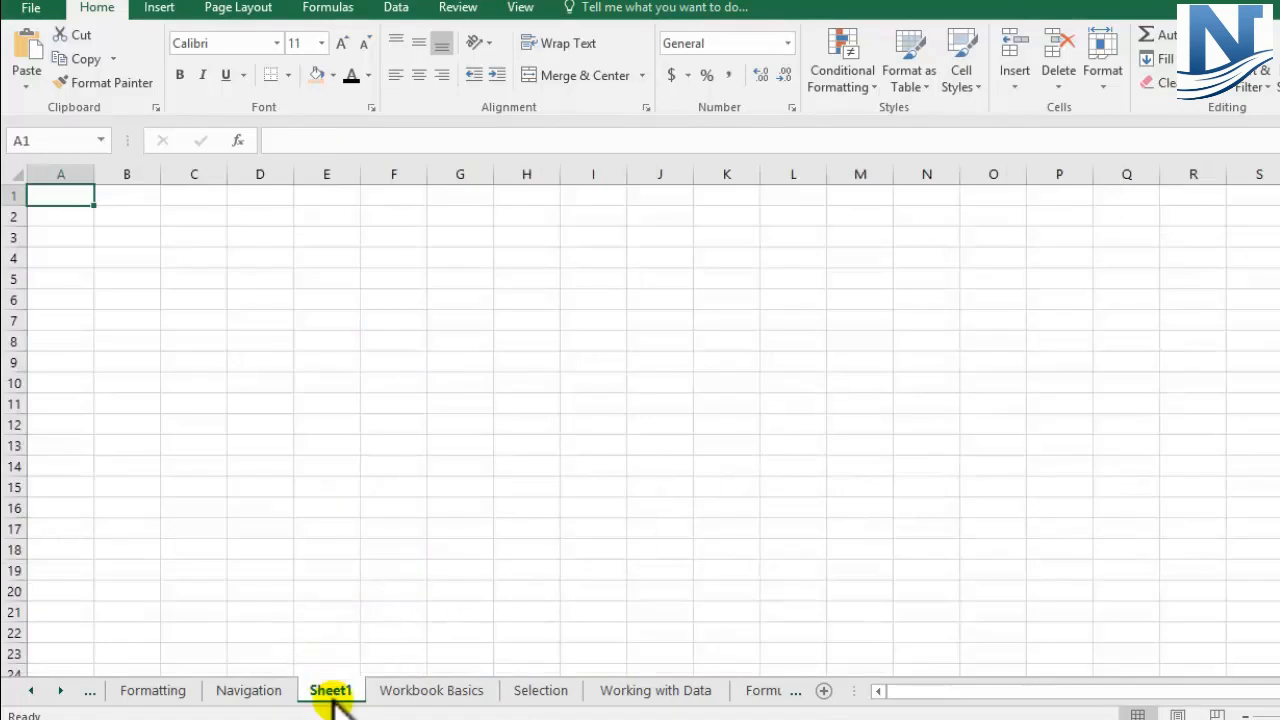
left_click(262, 690)
left_click(400, 690)
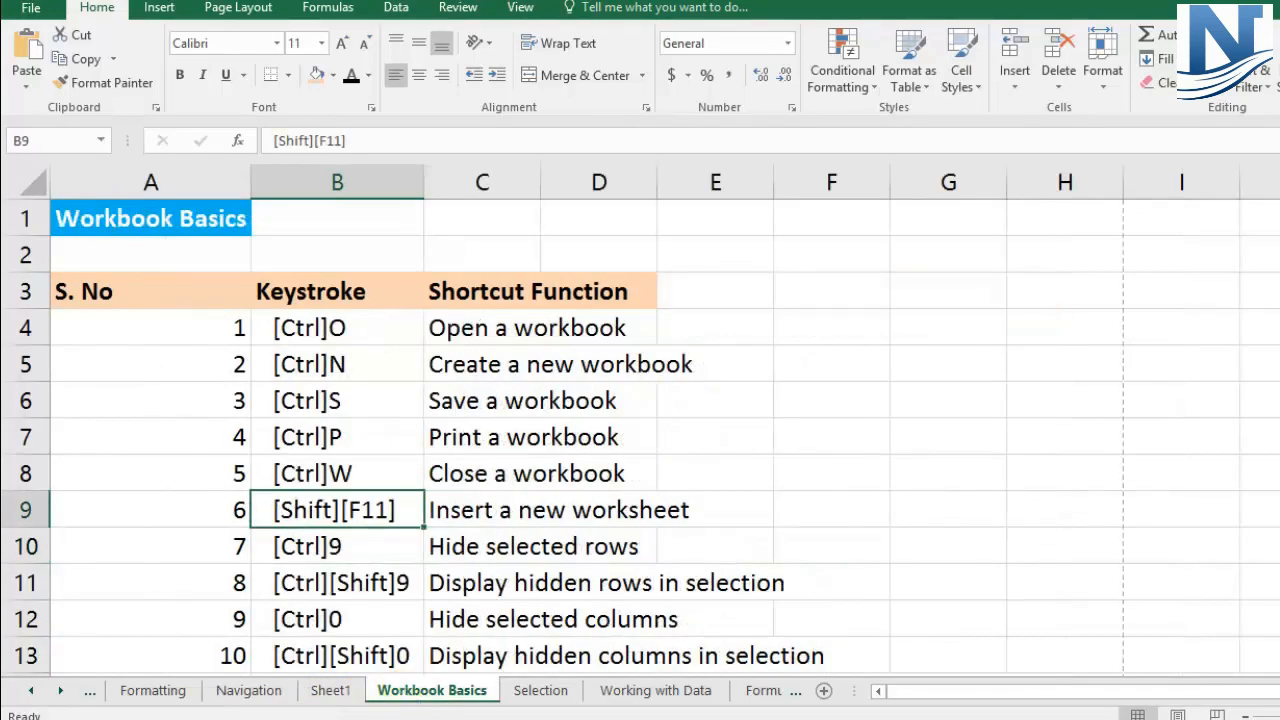
Step: Delete the blank worksheet Sheet1 from the workbook
left_click(325, 692)
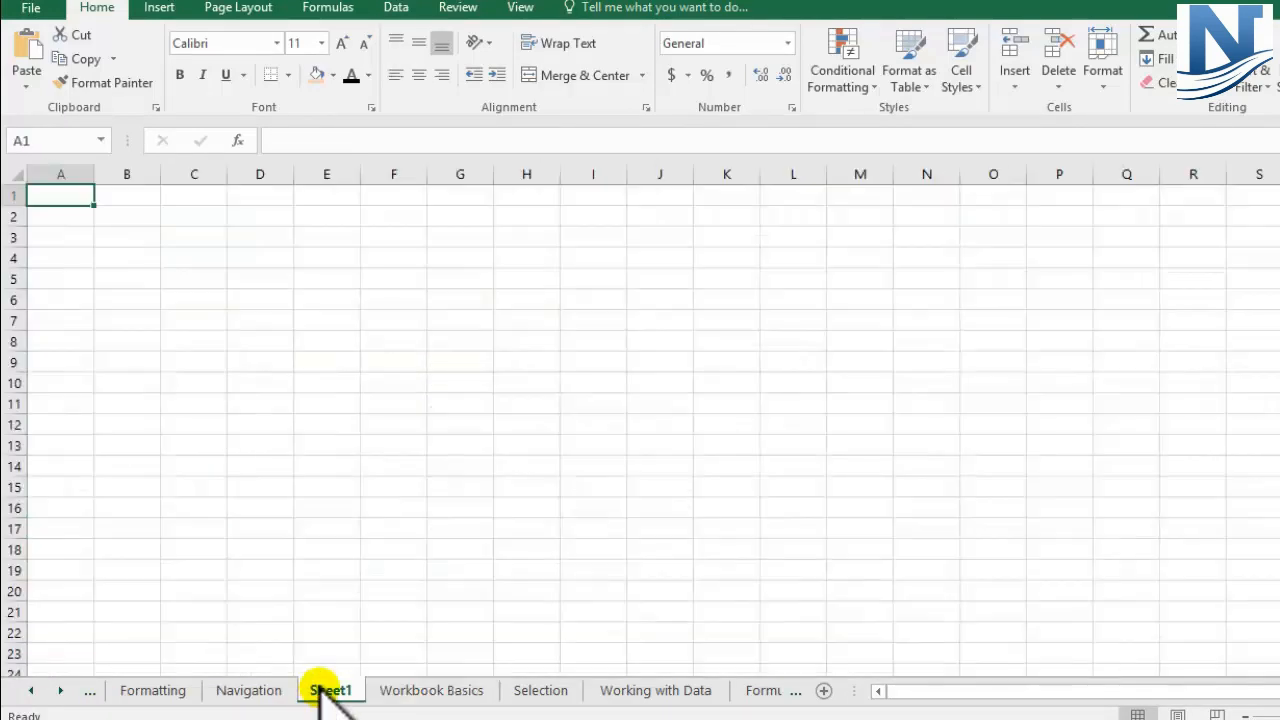
right_click(329, 690)
left_click(384, 468)
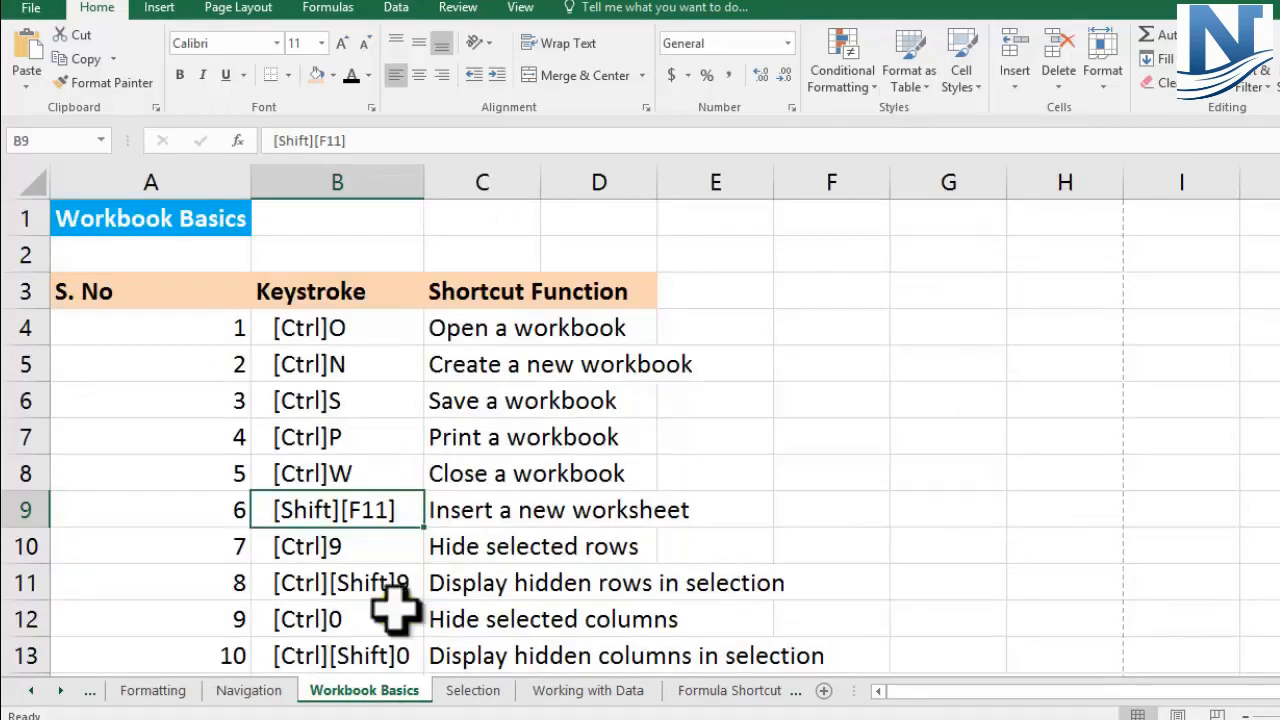
Step: Review the shortcut entries for hiding and displaying rows and columns in rows 10 to 13
left_click(20, 510)
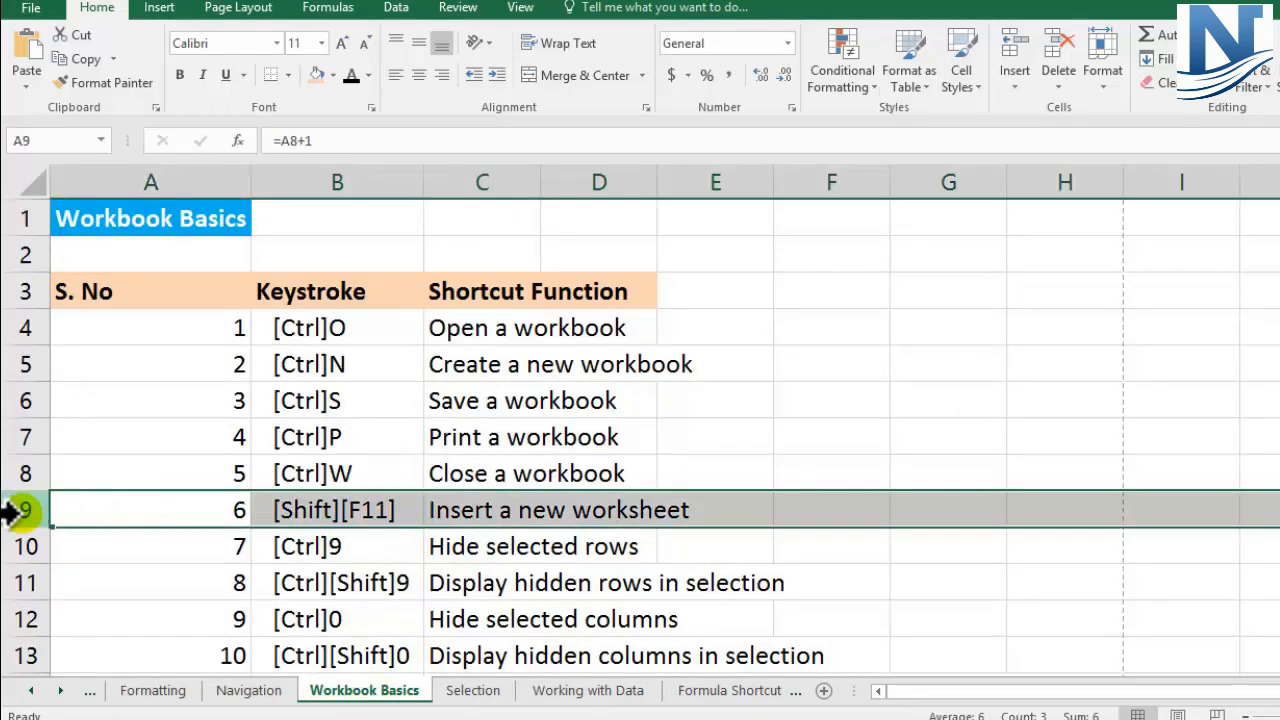
scroll(260, 510, "down", 1)
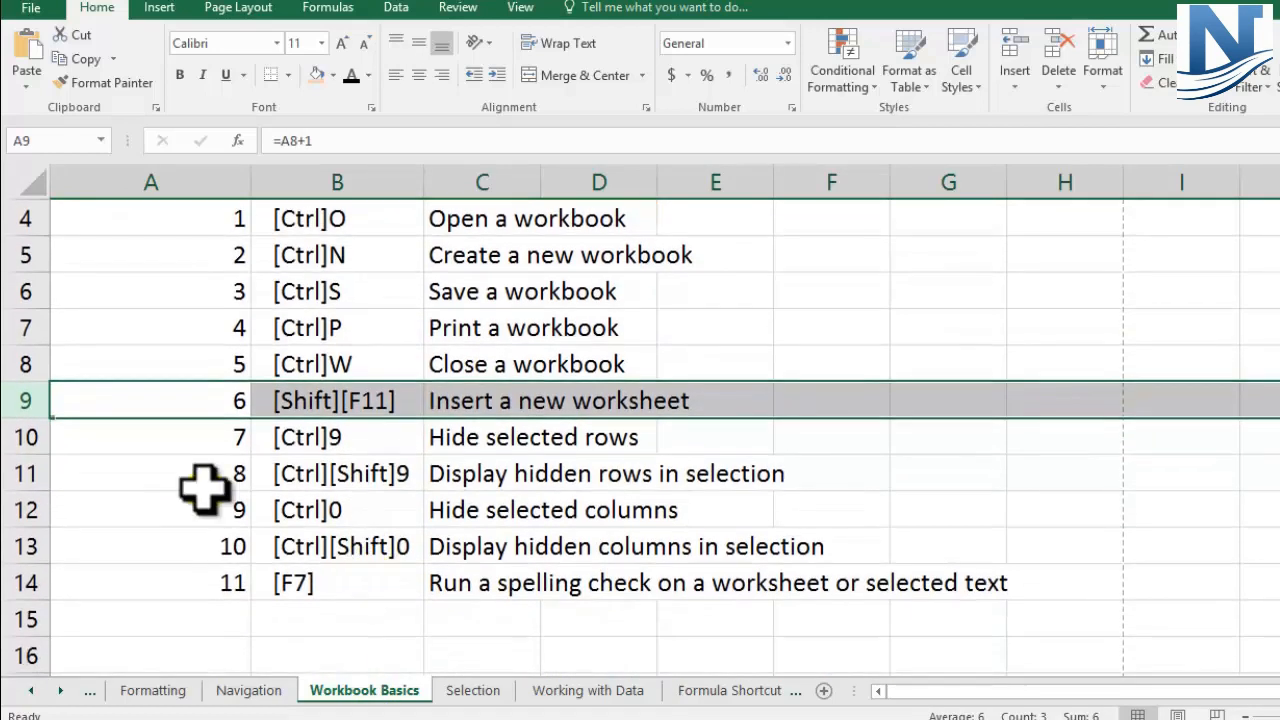
mouse_move(20, 437)
left_mouse_down()
mouse_move(17, 537)
mouse_move(5, 545)
left_mouse_up()
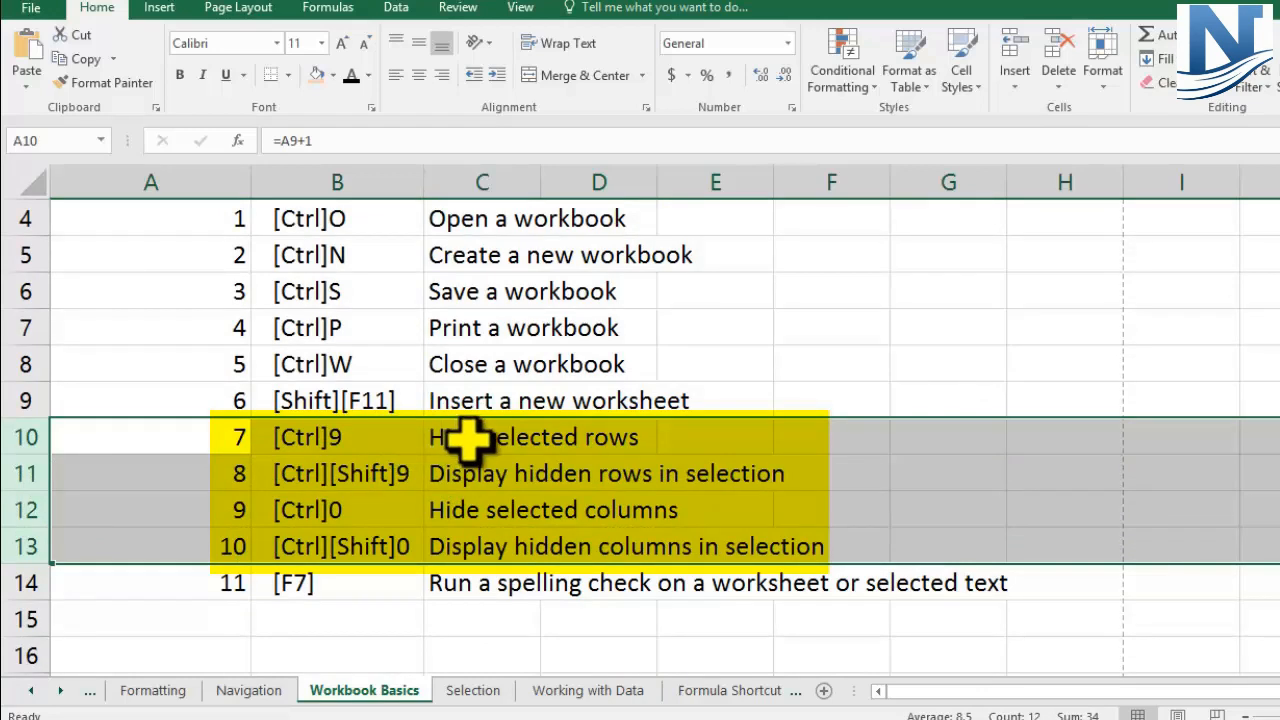
left_click(28, 437)
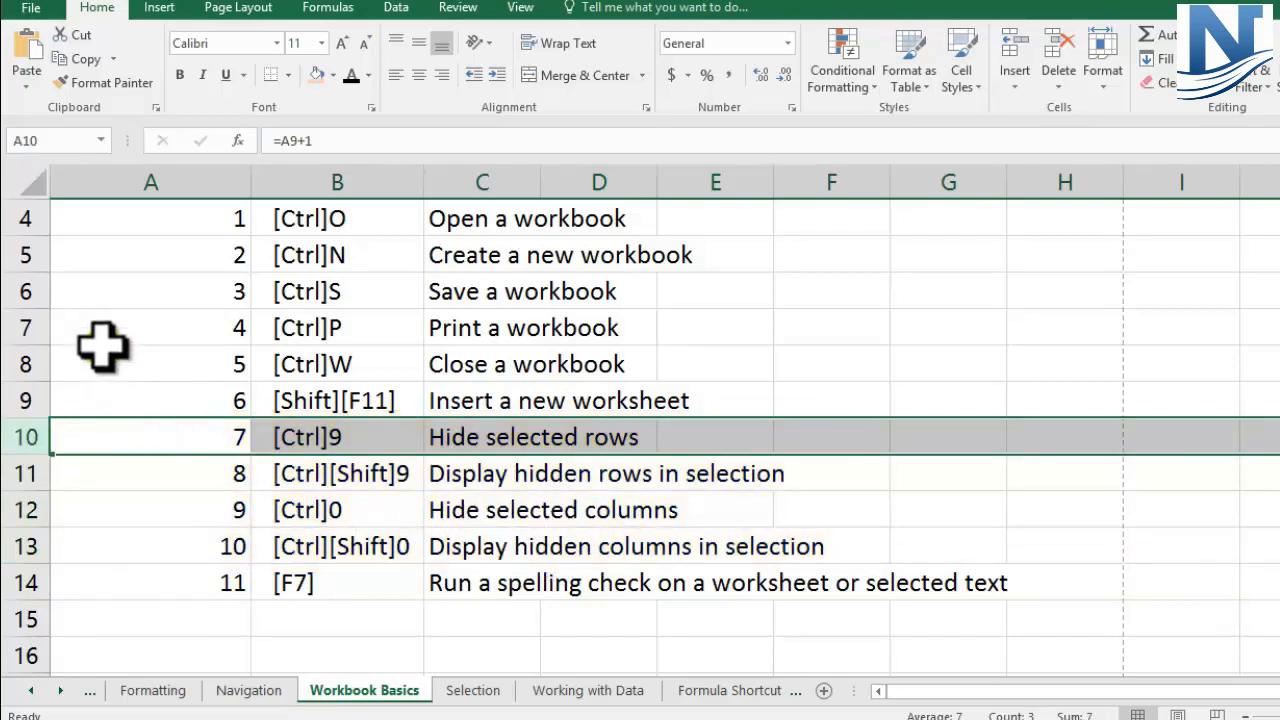
Step: Hide row 6, which holds the Save a workbook entry
left_click(20, 291)
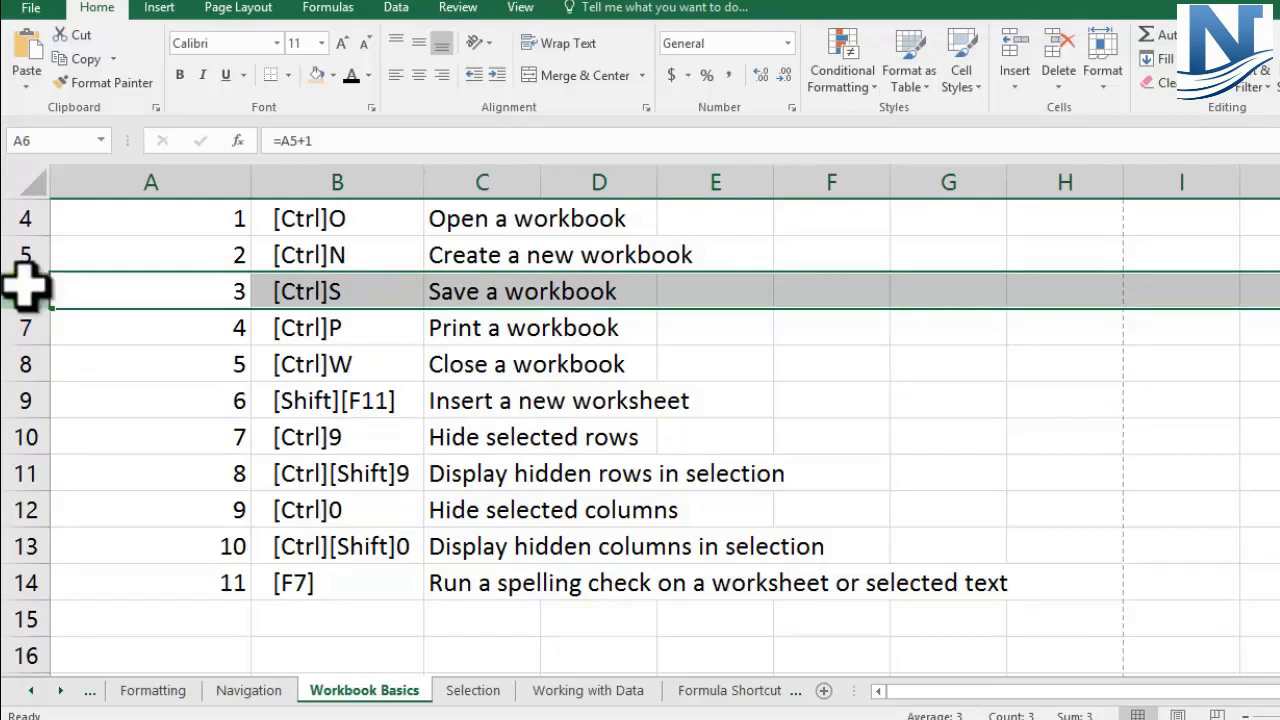
left_click(14, 288)
right_click(14, 288)
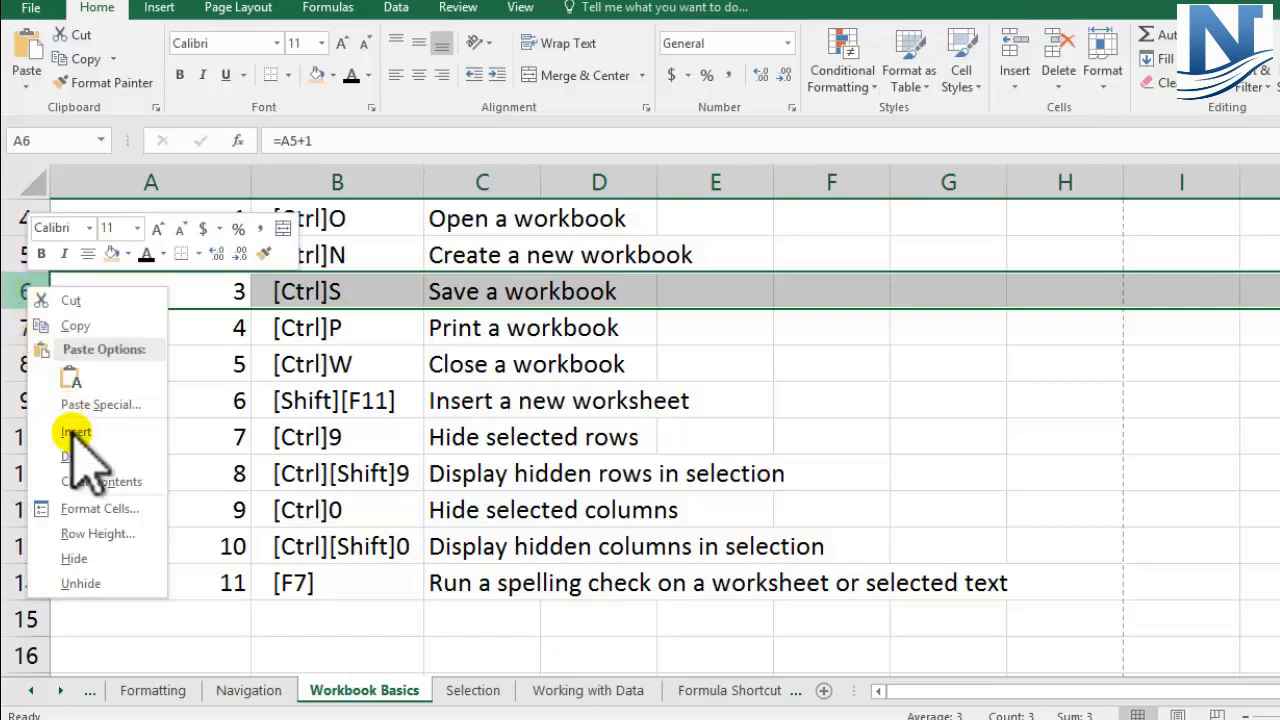
left_click(90, 555)
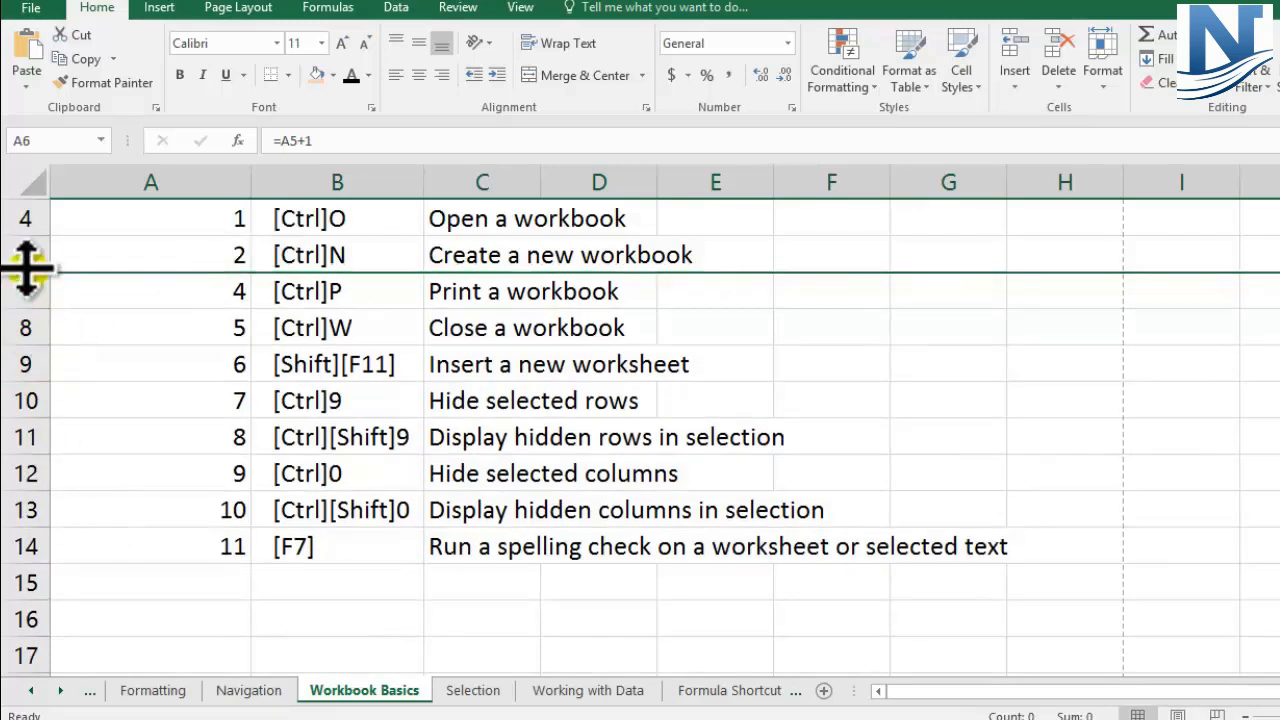
Step: Unhide row 6 using the rows on either side of it, 5 and 7, and select row 6
left_click_drag(22, 255, 14, 287)
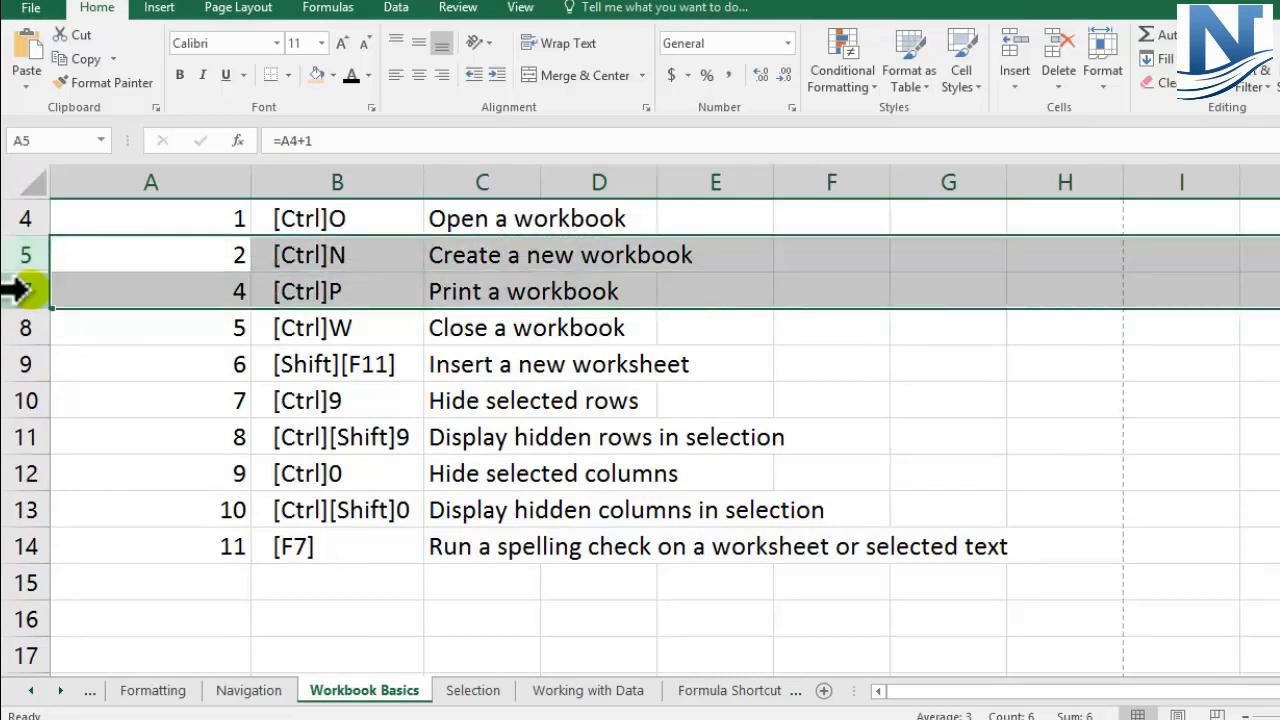
right_click(30, 292)
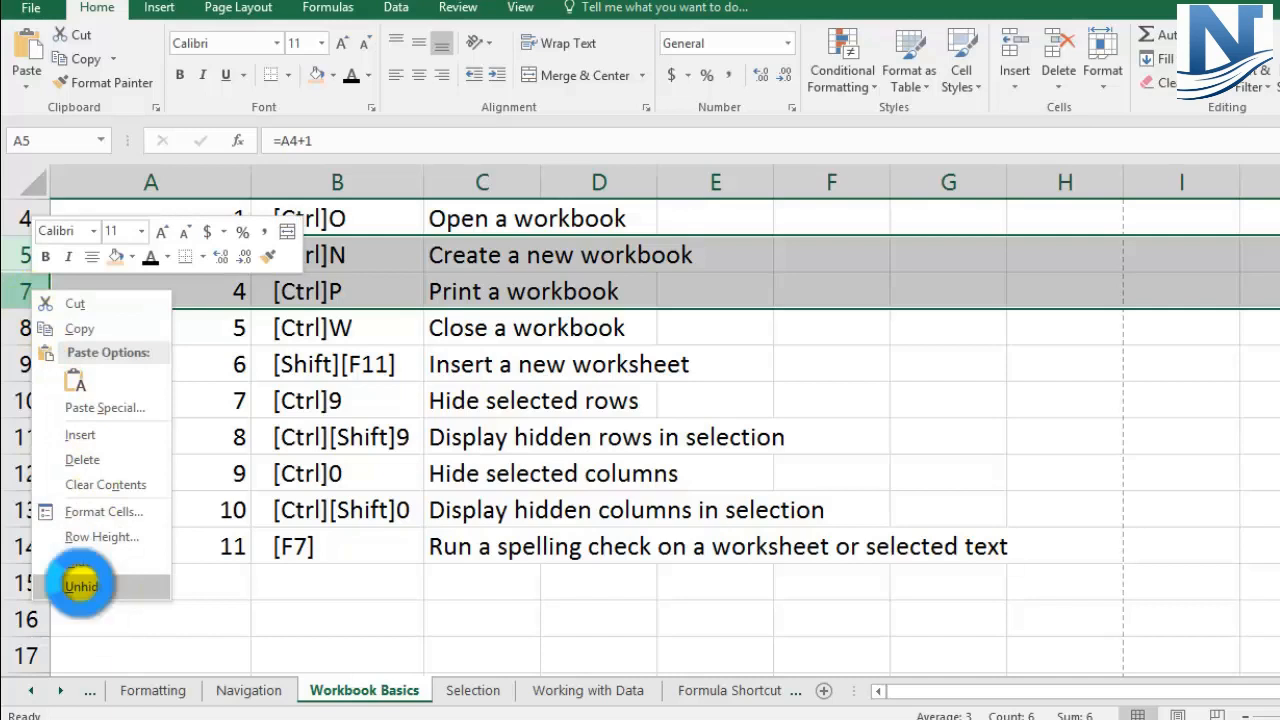
left_click(81, 586)
left_click(10, 290)
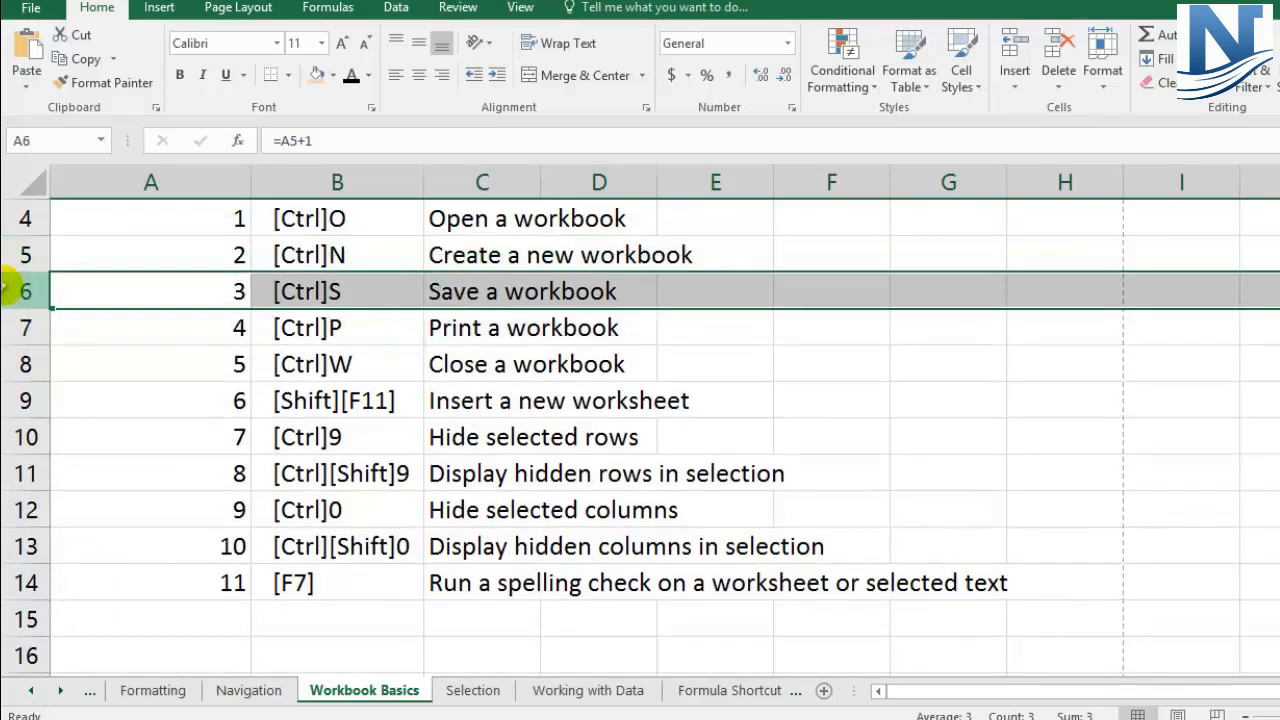
Step: Hide row 6 again, applying the Hide selected rows shortcut listed in cell B10
left_click(369, 437)
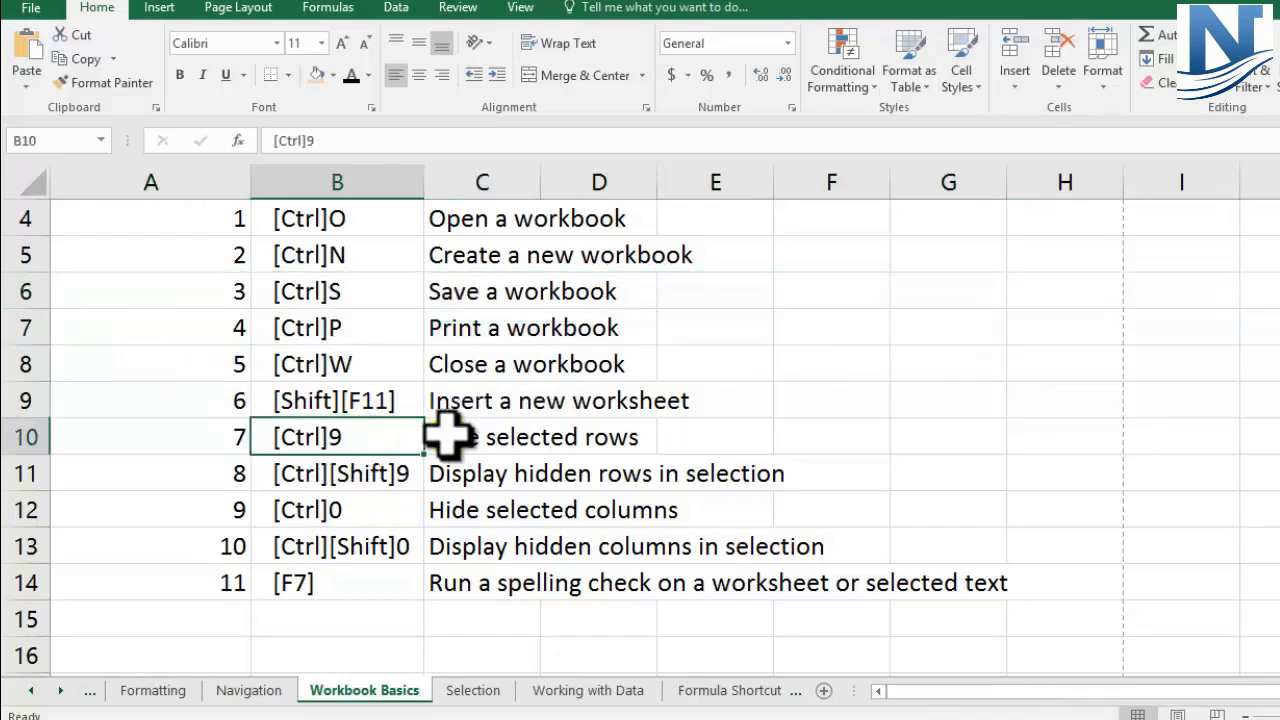
left_click(20, 288)
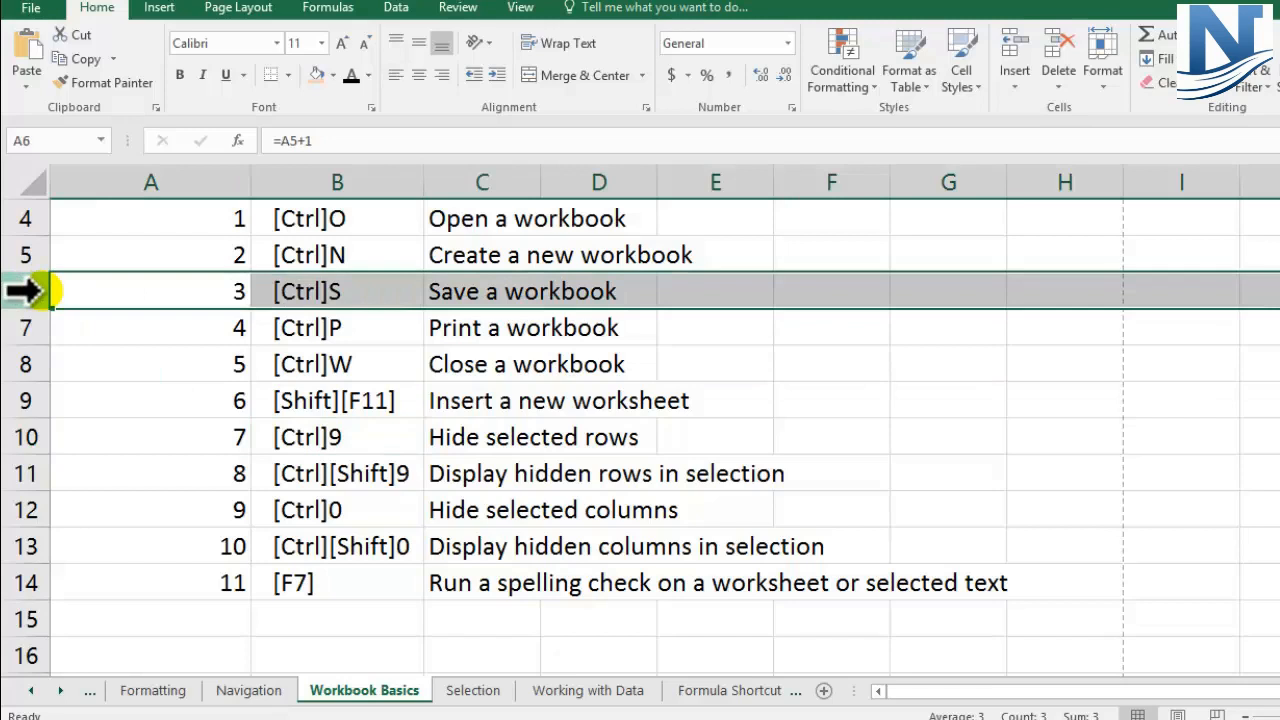
key("ctrl+9")
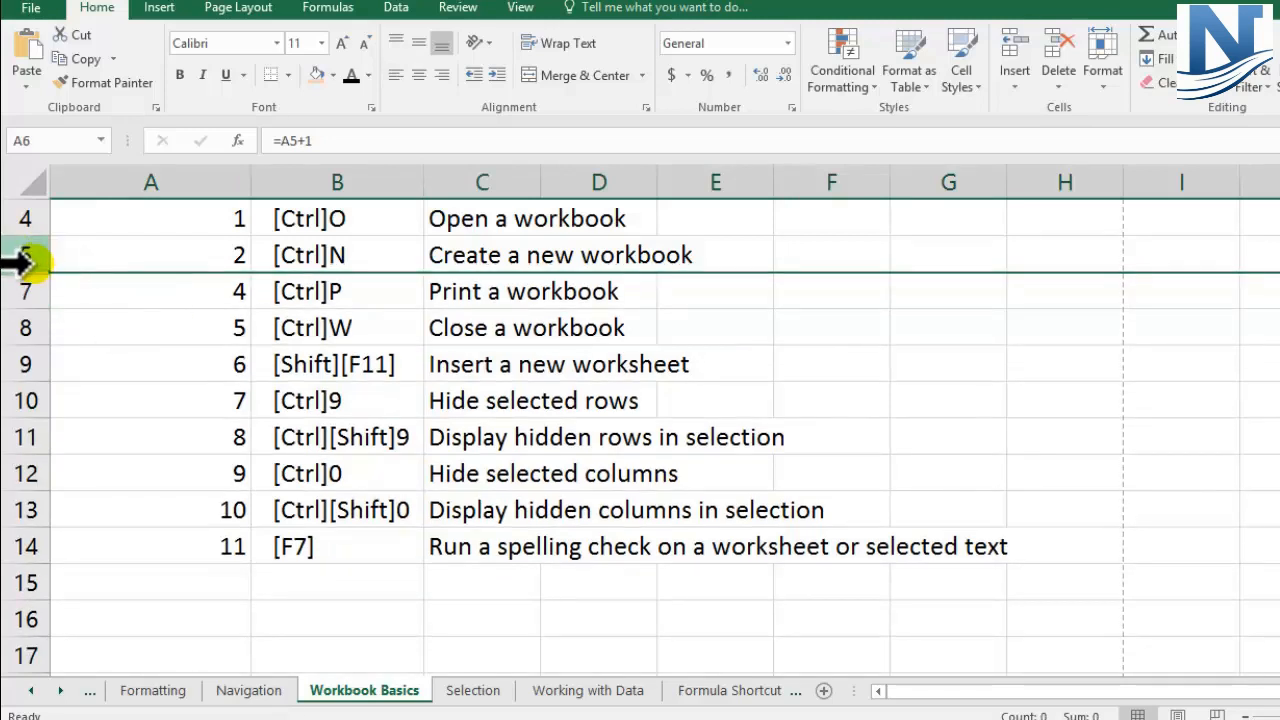
Step: Display hidden row 6 again from a selection of rows 5 to 7, applying the shortcut listed in row 11
left_click(15, 437)
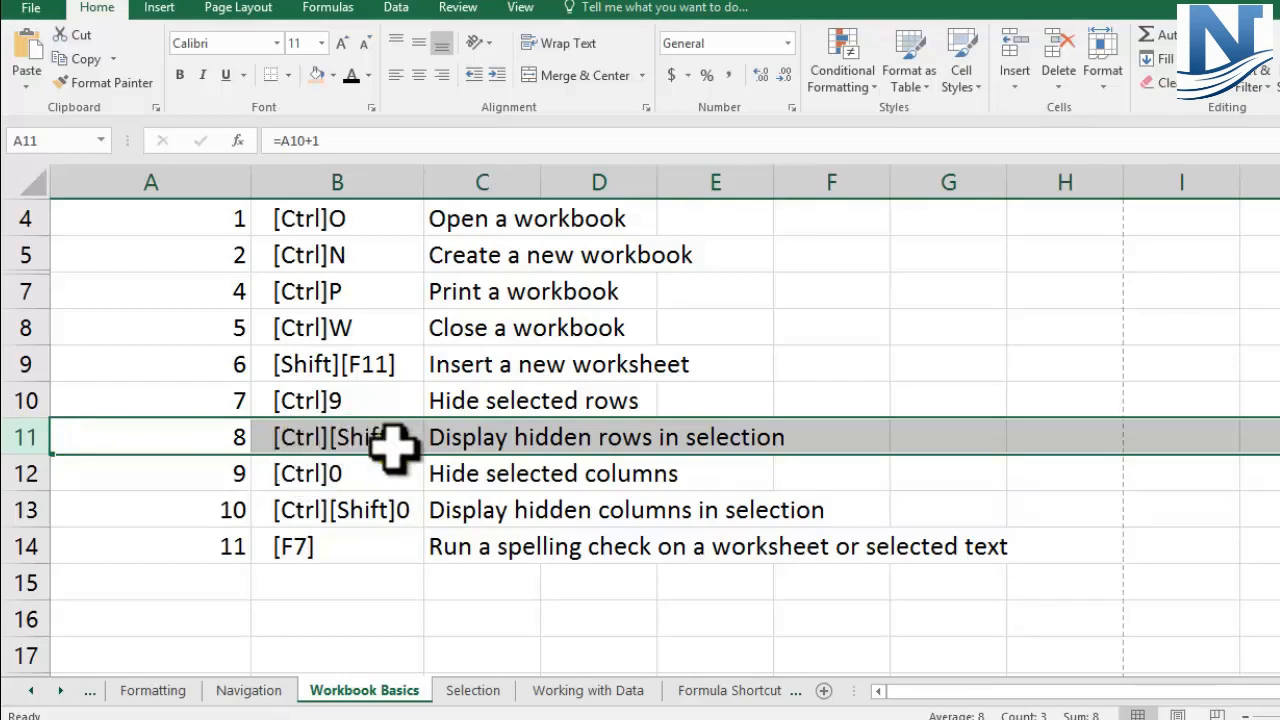
left_click_drag(300, 394, 320, 443)
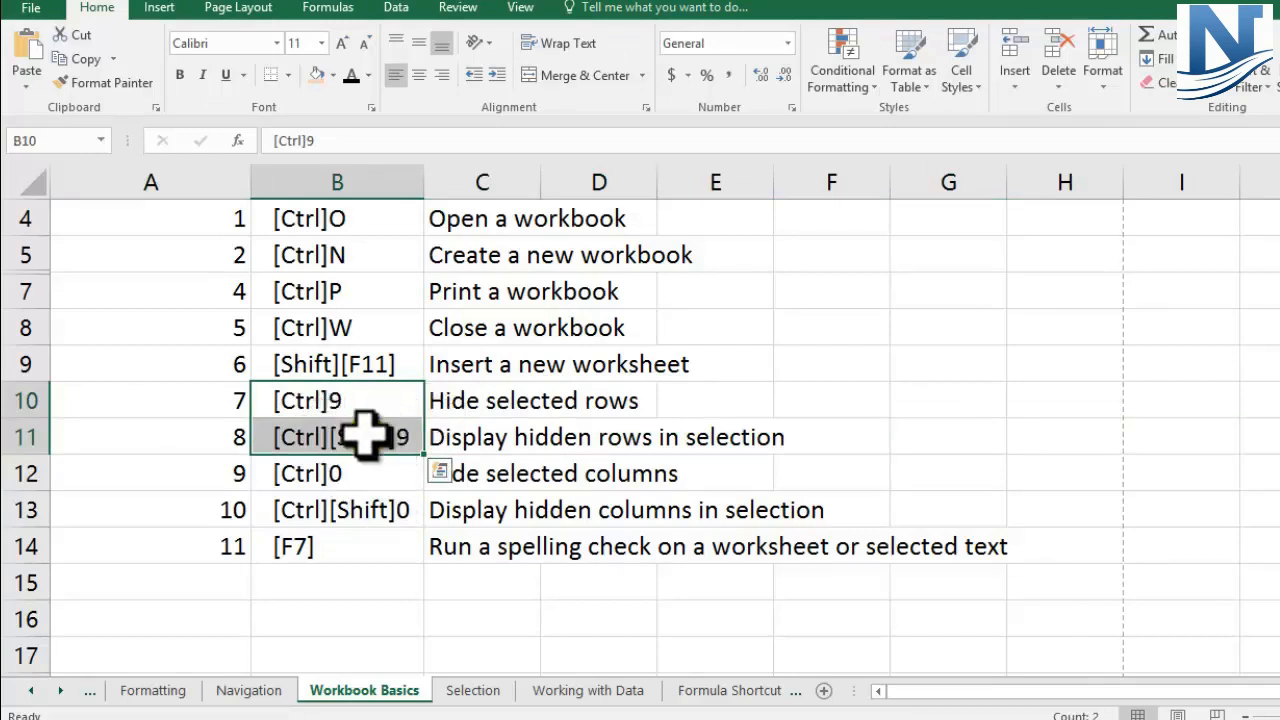
left_click(265, 430)
left_click_drag(34, 252, 48, 290)
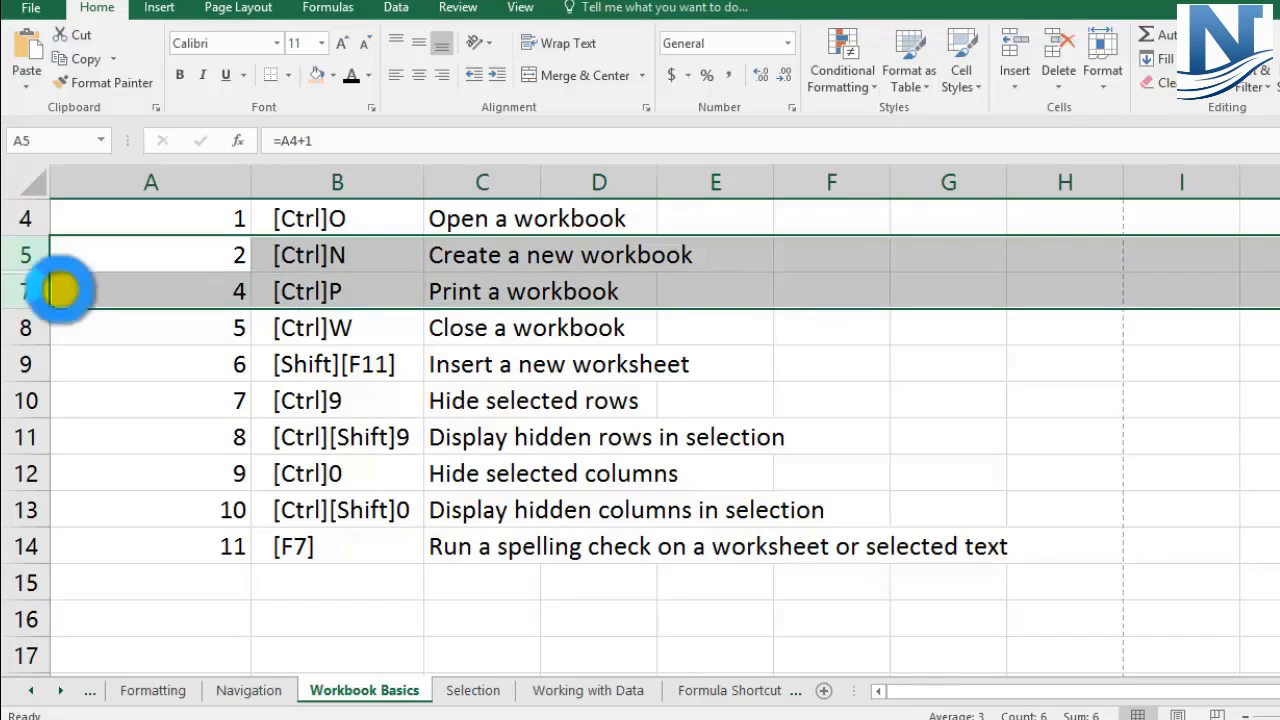
key("ctrl+shift+9")
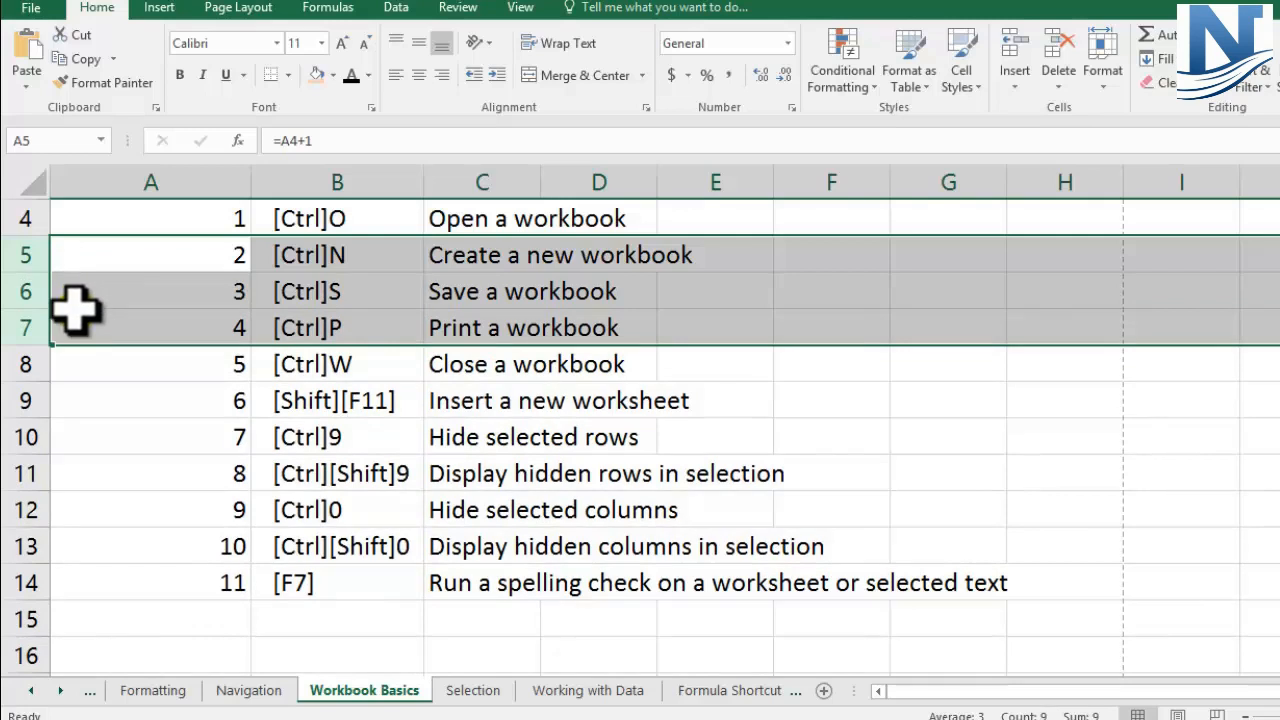
left_click(20, 289)
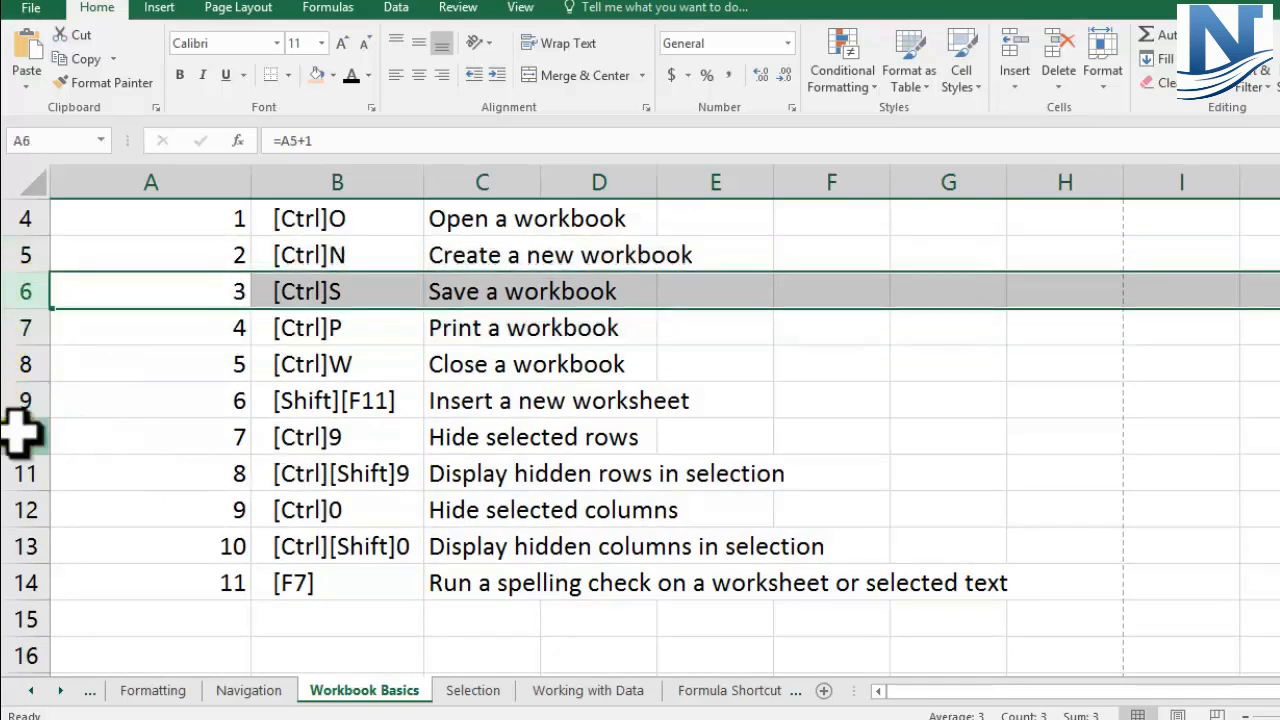
Step: Hide column E of the Workbook Basics sheet
left_click_drag(20, 433, 17, 462)
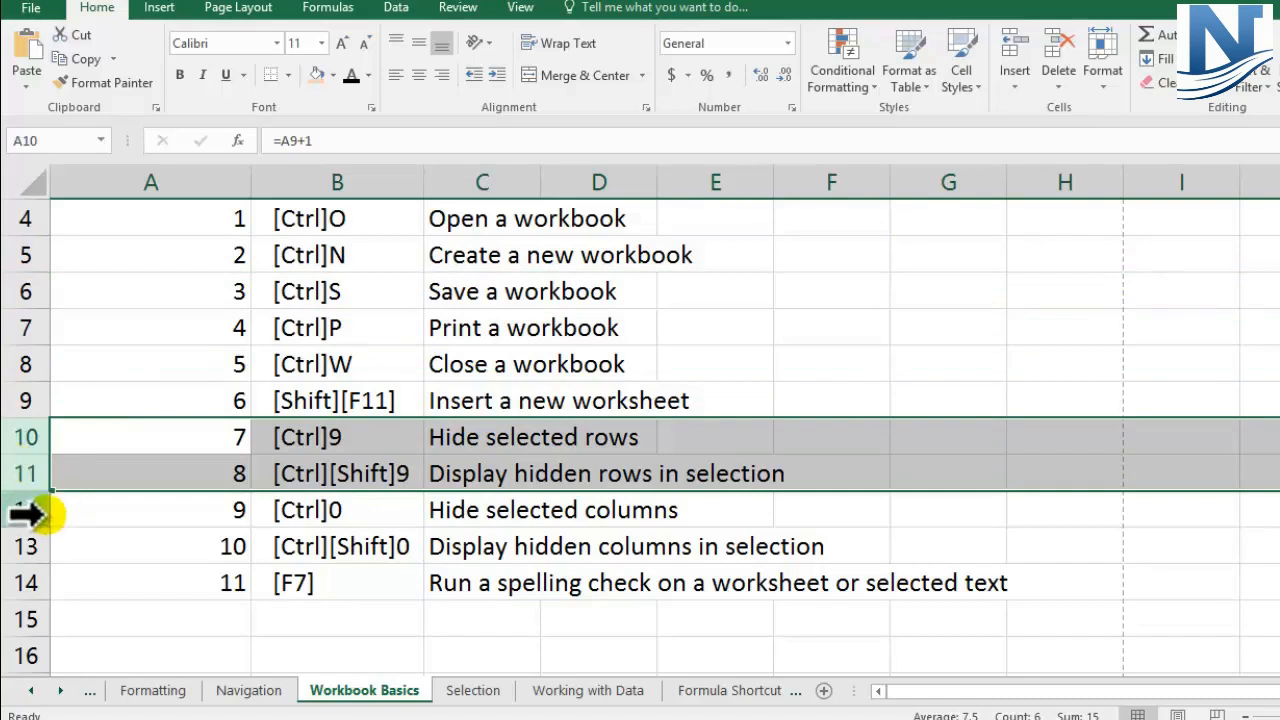
mouse_move(22, 505)
left_mouse_down()
mouse_move(20, 540)
mouse_move(14, 528)
left_mouse_up()
left_click(707, 180)
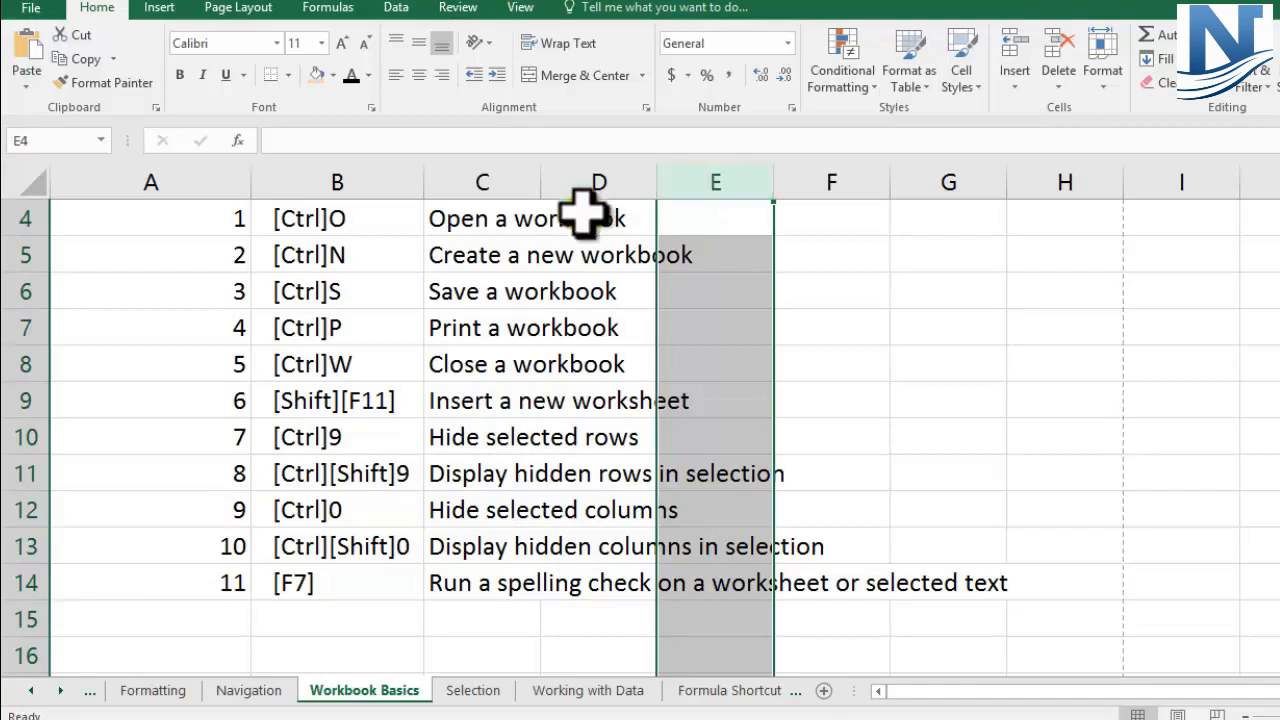
right_click(715, 172)
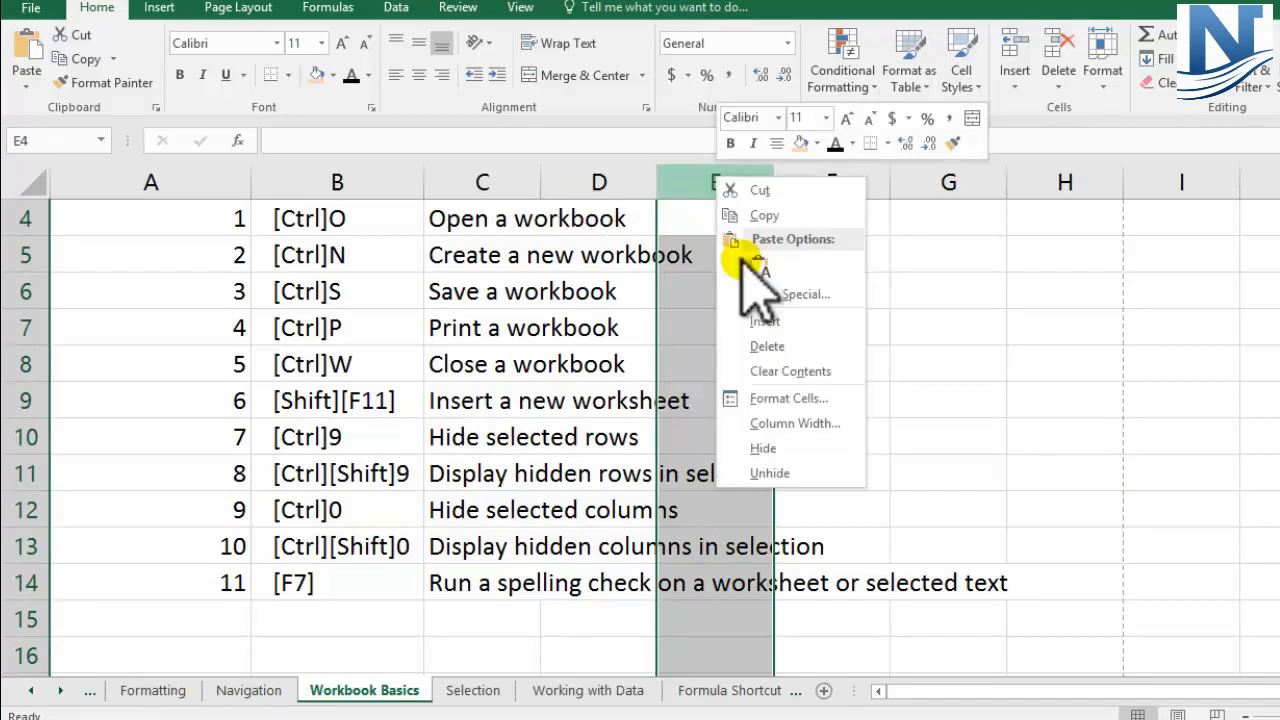
left_click(768, 447)
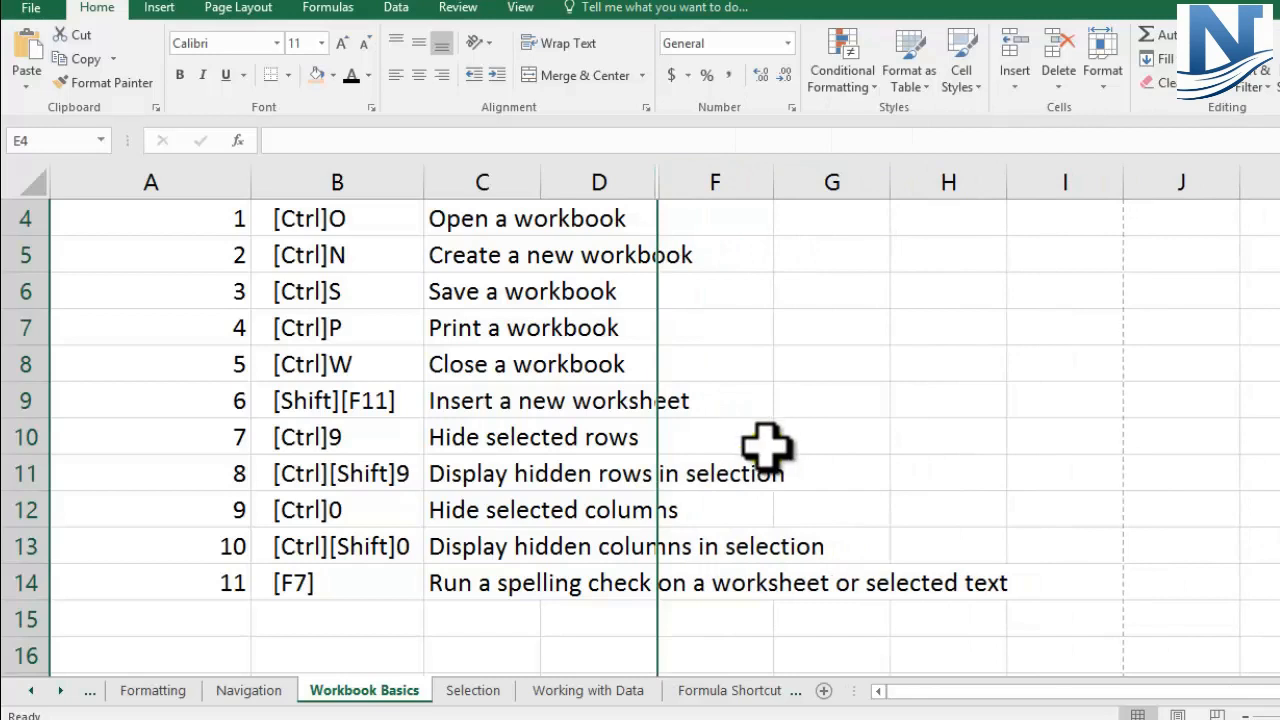
Step: Unhide column E using the columns on either side of it, D and F
left_click(617, 180)
left_click_drag(617, 180, 690, 172)
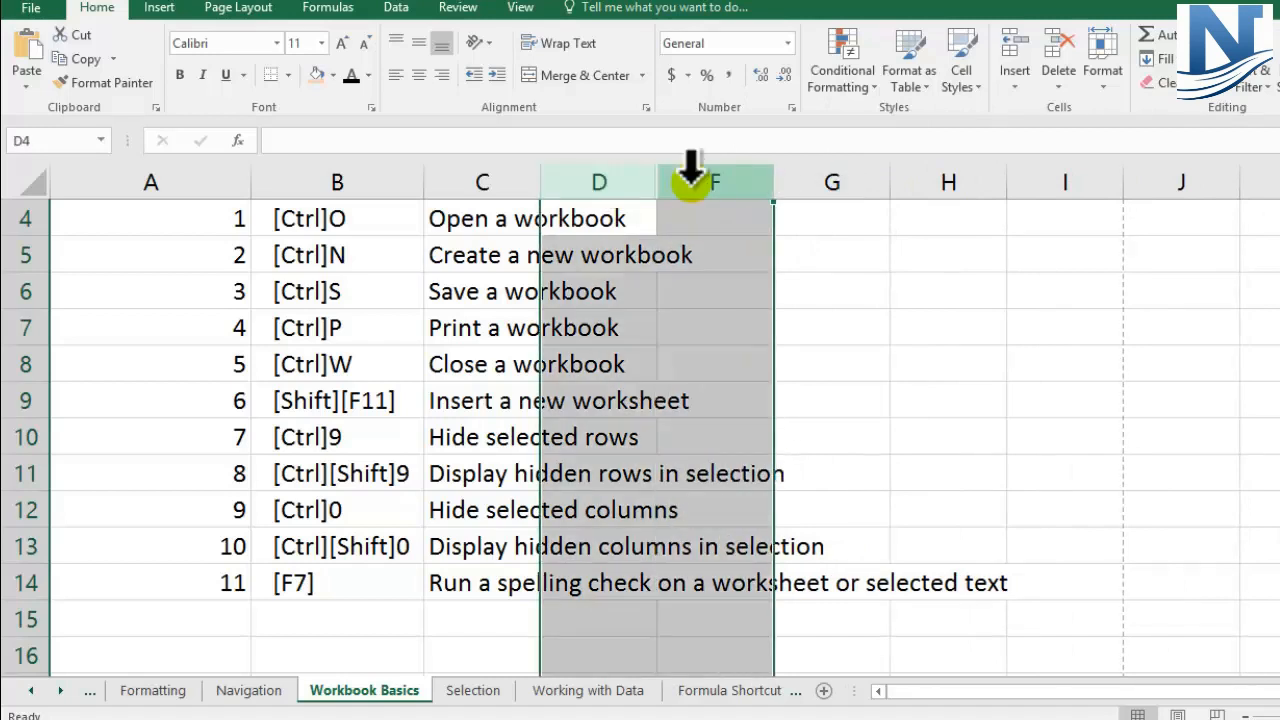
right_click(697, 190)
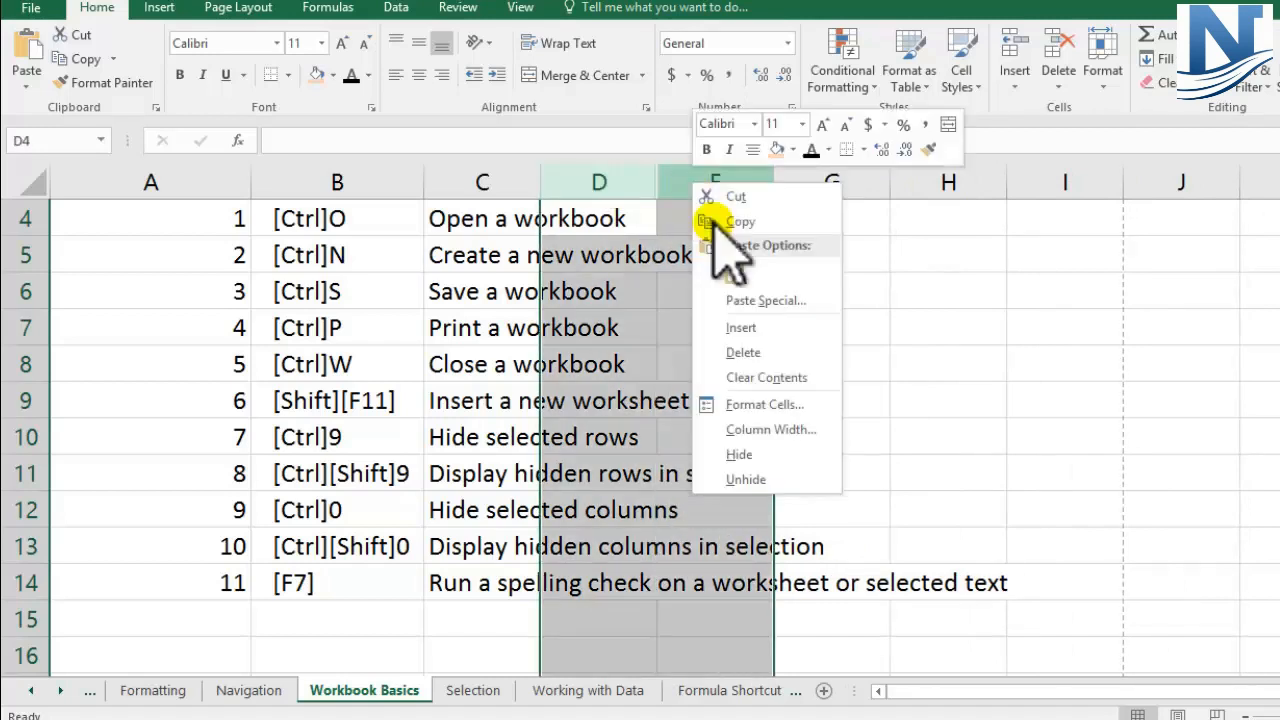
left_click(755, 482)
left_click(908, 324)
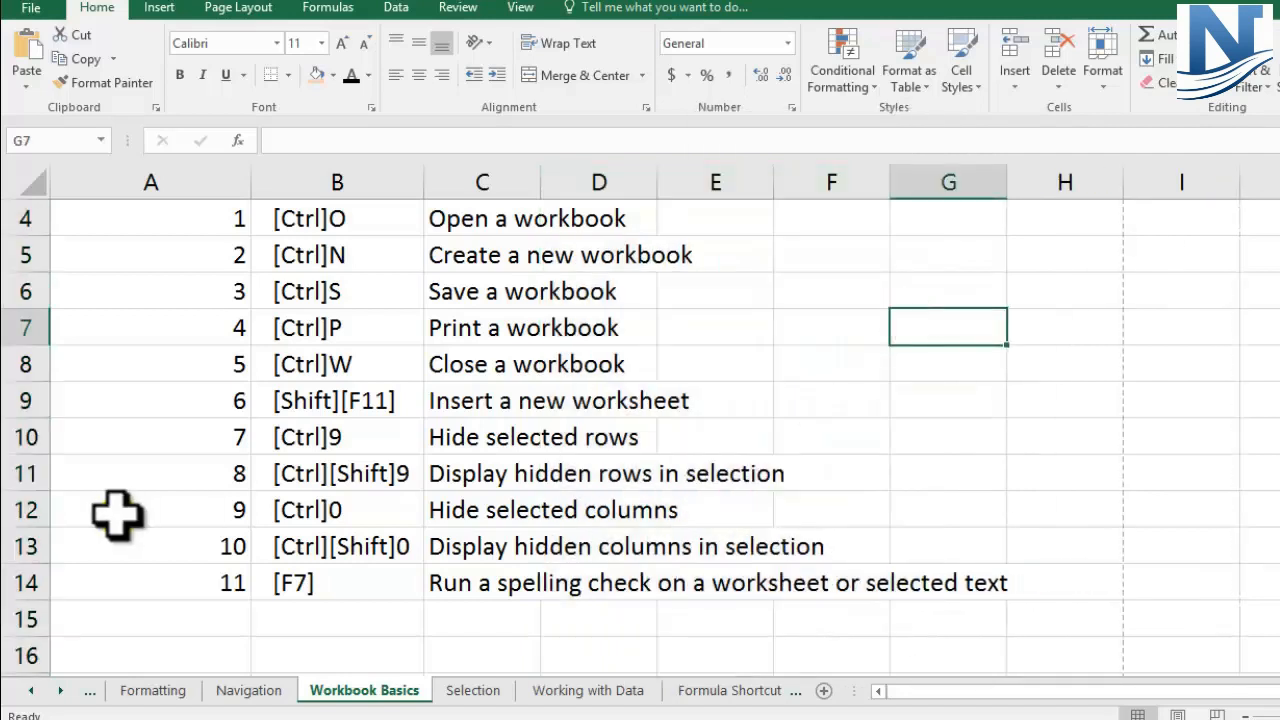
Step: Hide column E again, applying the Hide selected columns shortcut listed in cell B12
left_click(25, 510)
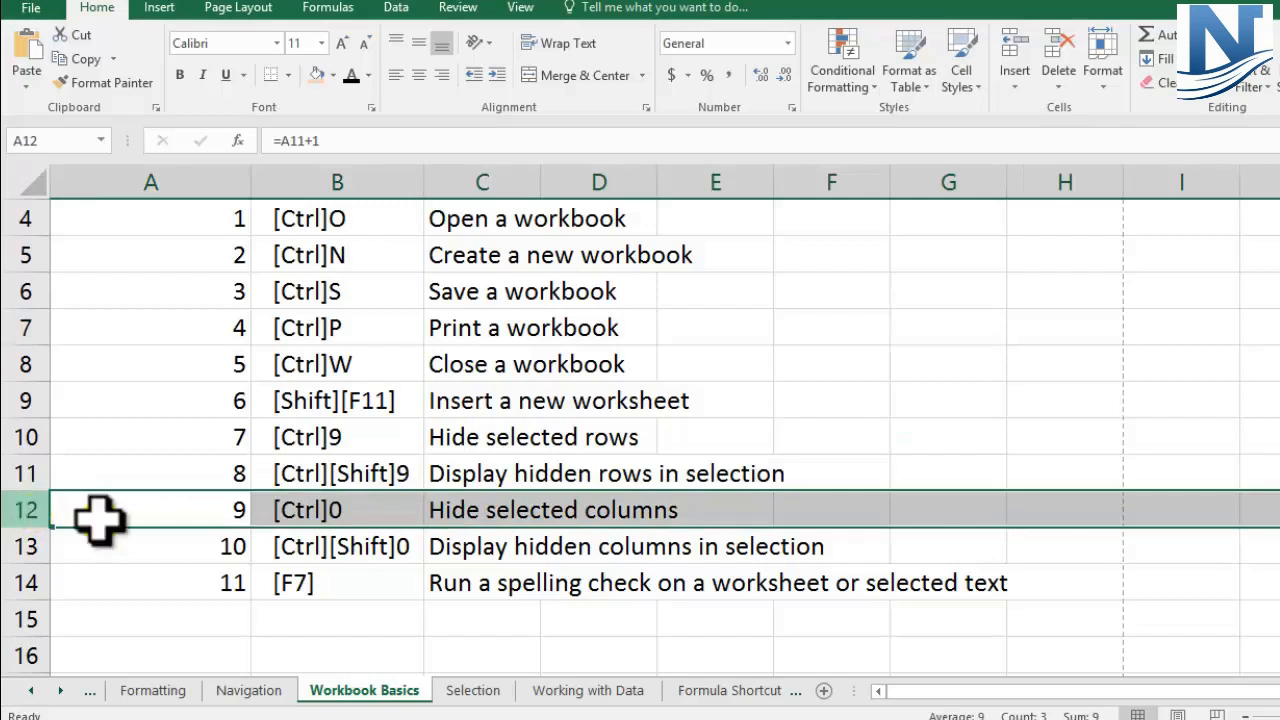
left_click(320, 515)
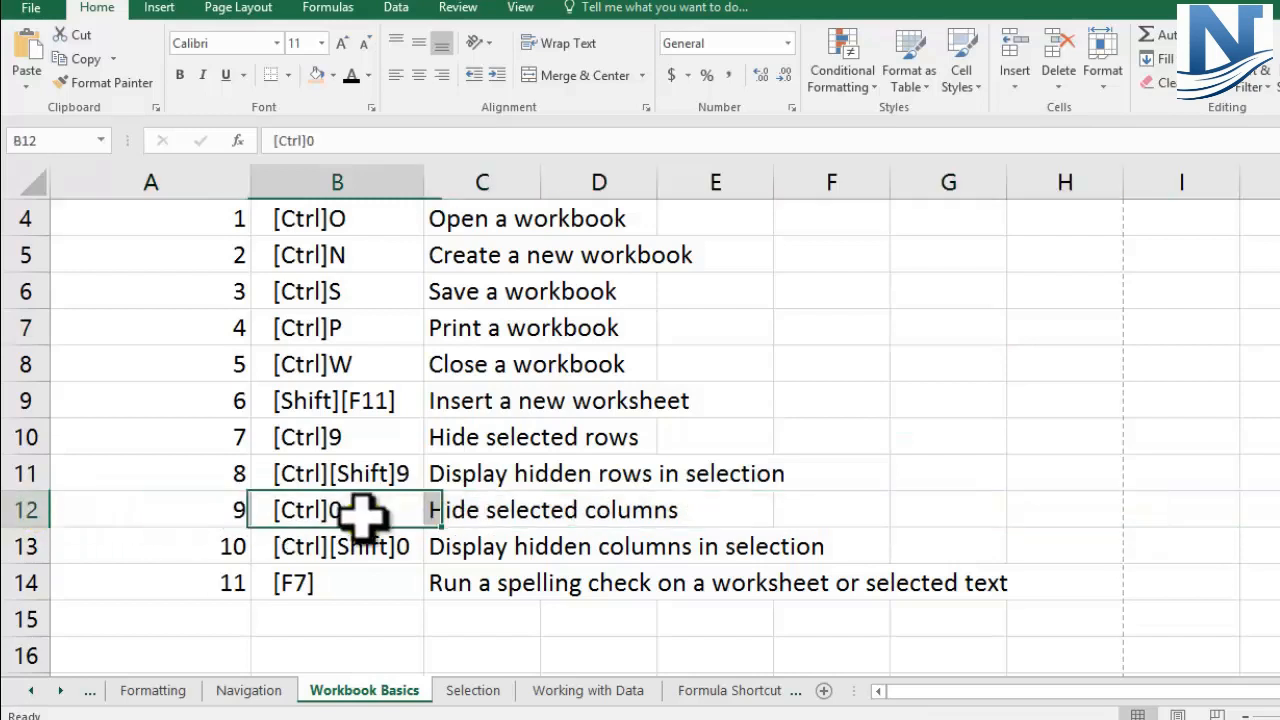
left_click(733, 177)
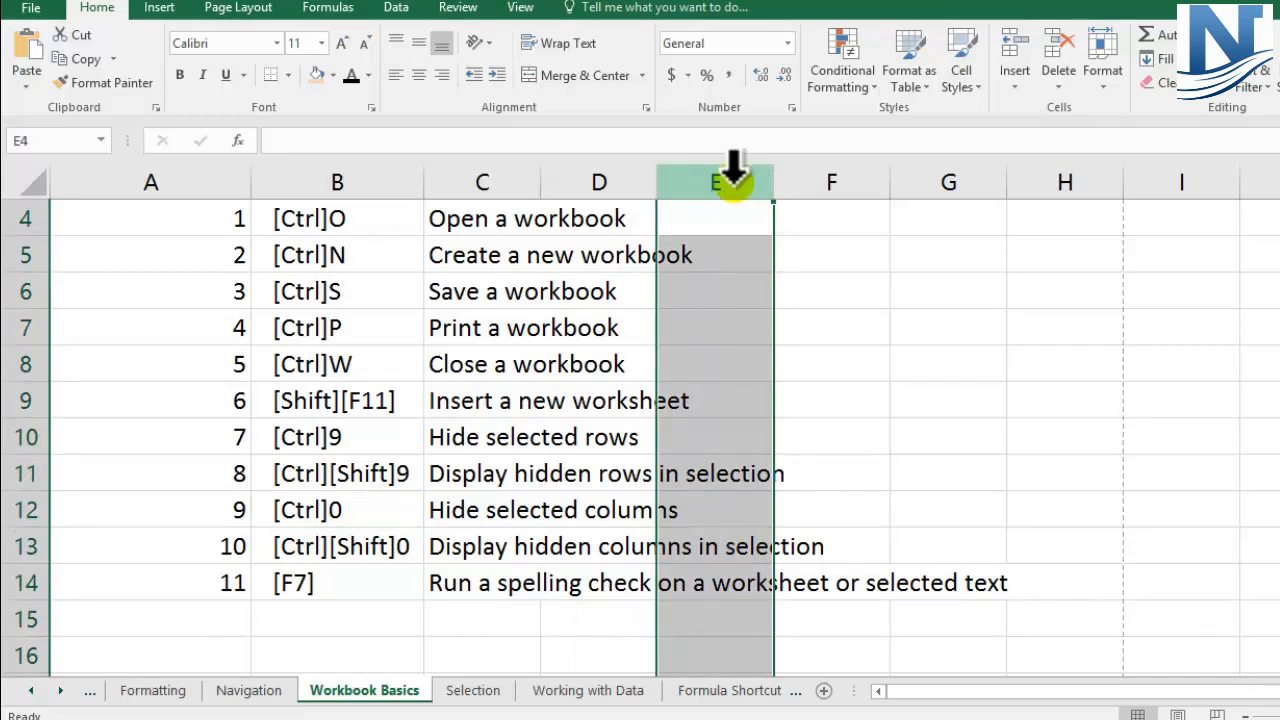
key("ctrl+0")
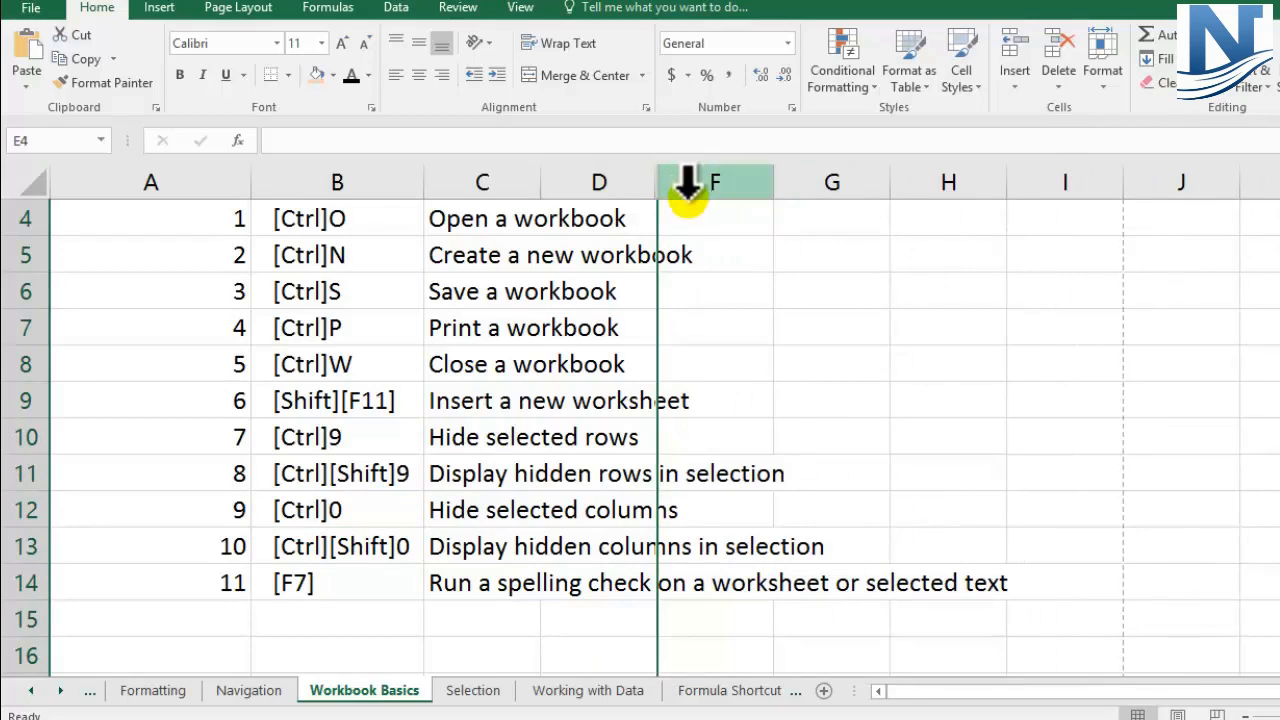
Step: Display hidden column E again from a selection of columns D to F, applying the shortcut listed in row 13
left_click_drag(585, 186, 710, 185)
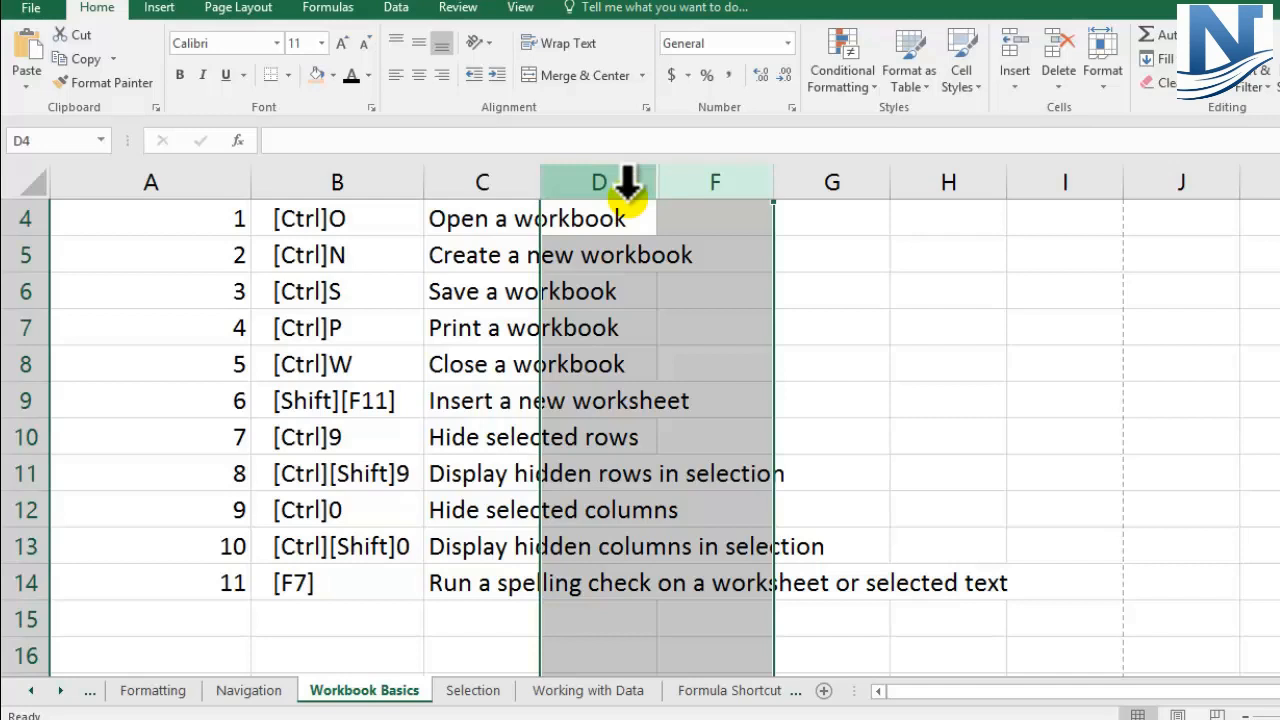
key("ctrl+shift+0")
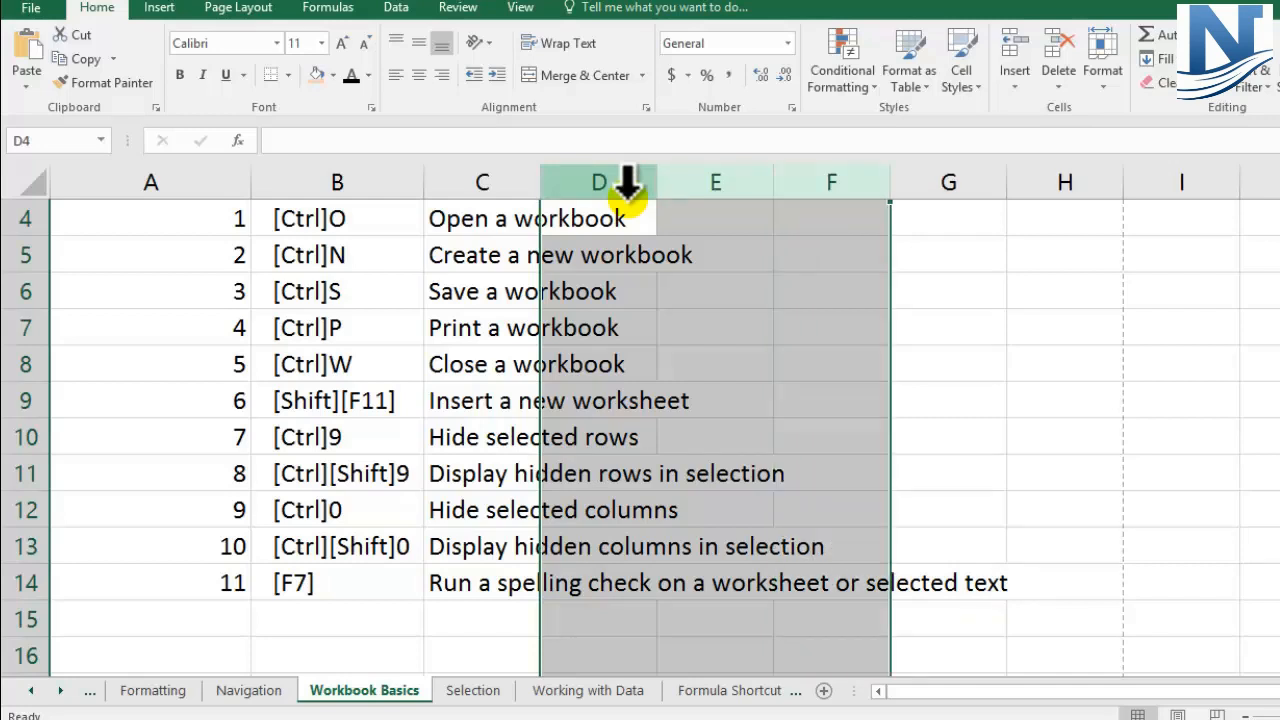
left_click(843, 288)
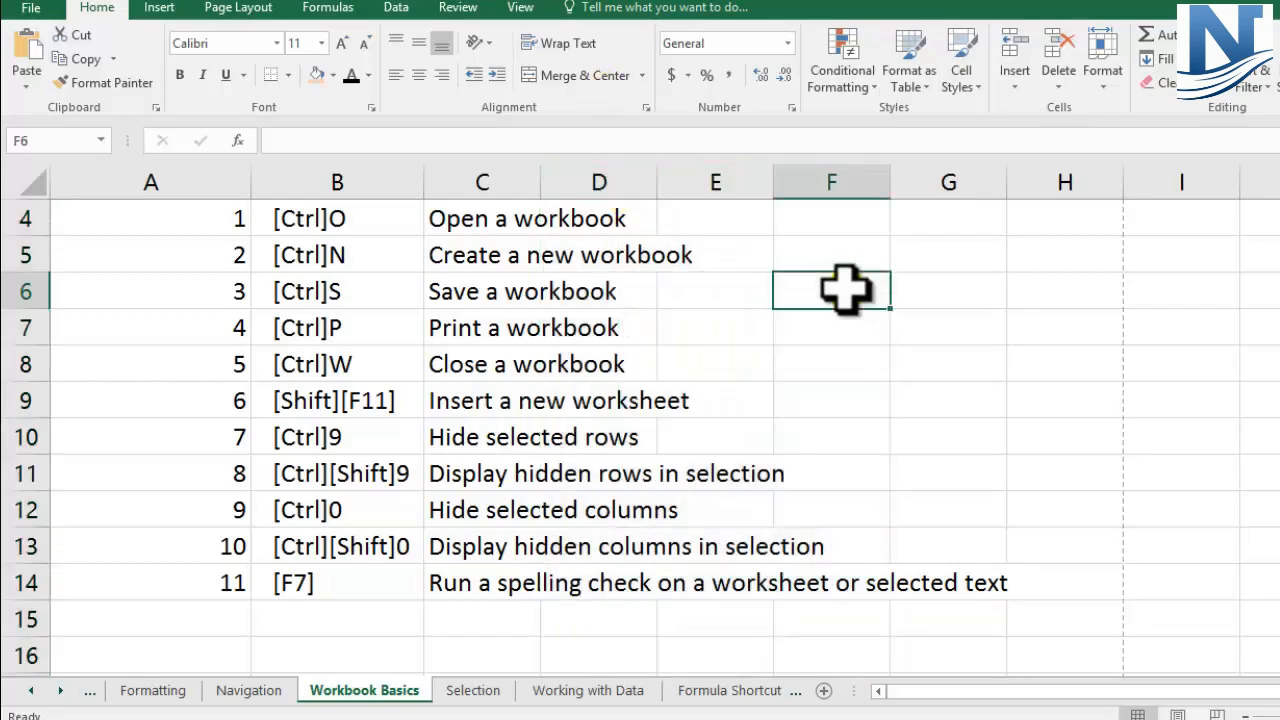
Step: Enter the misspelled word EXXCEL in cell G7
left_click_drag(29, 505, 20, 540)
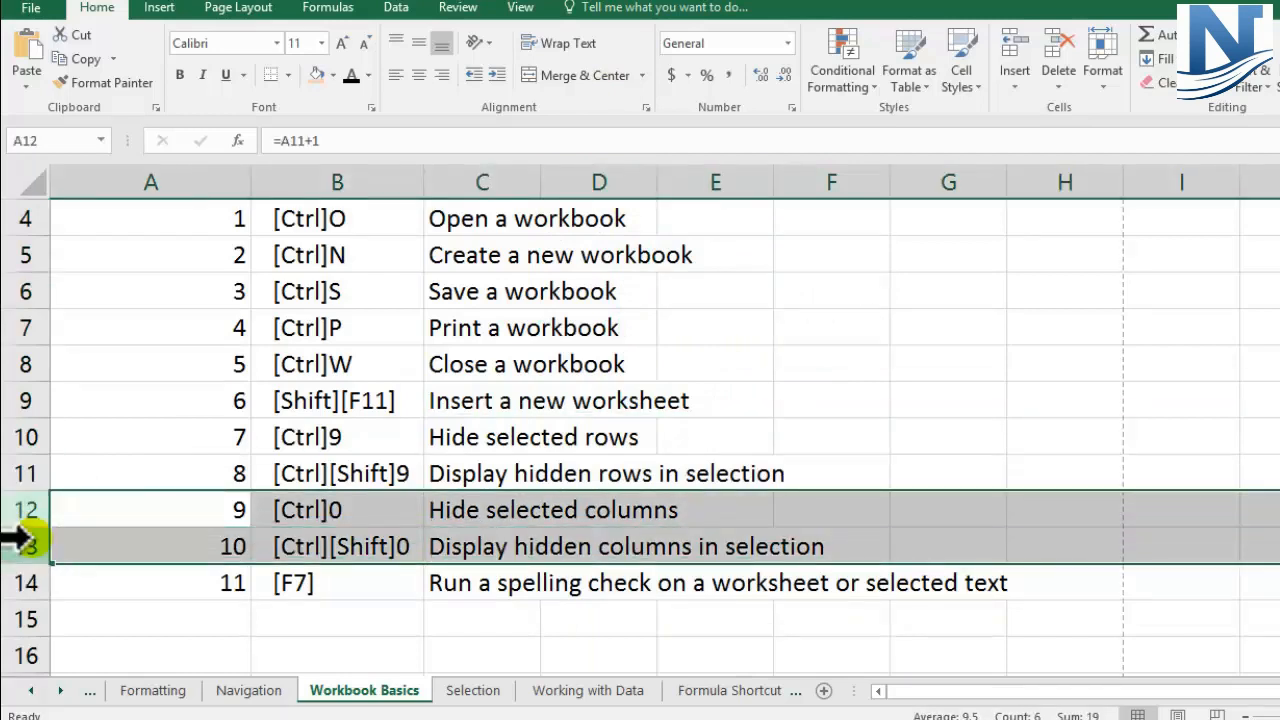
left_click(25, 583)
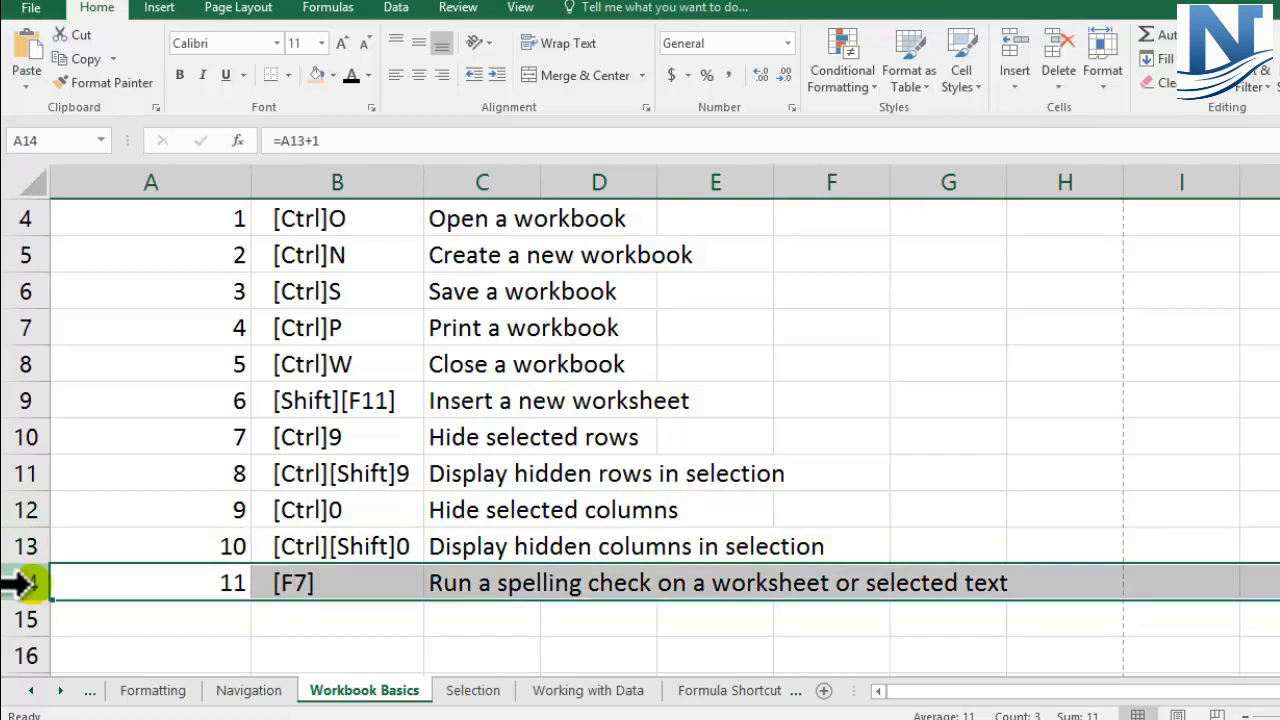
left_click(306, 586)
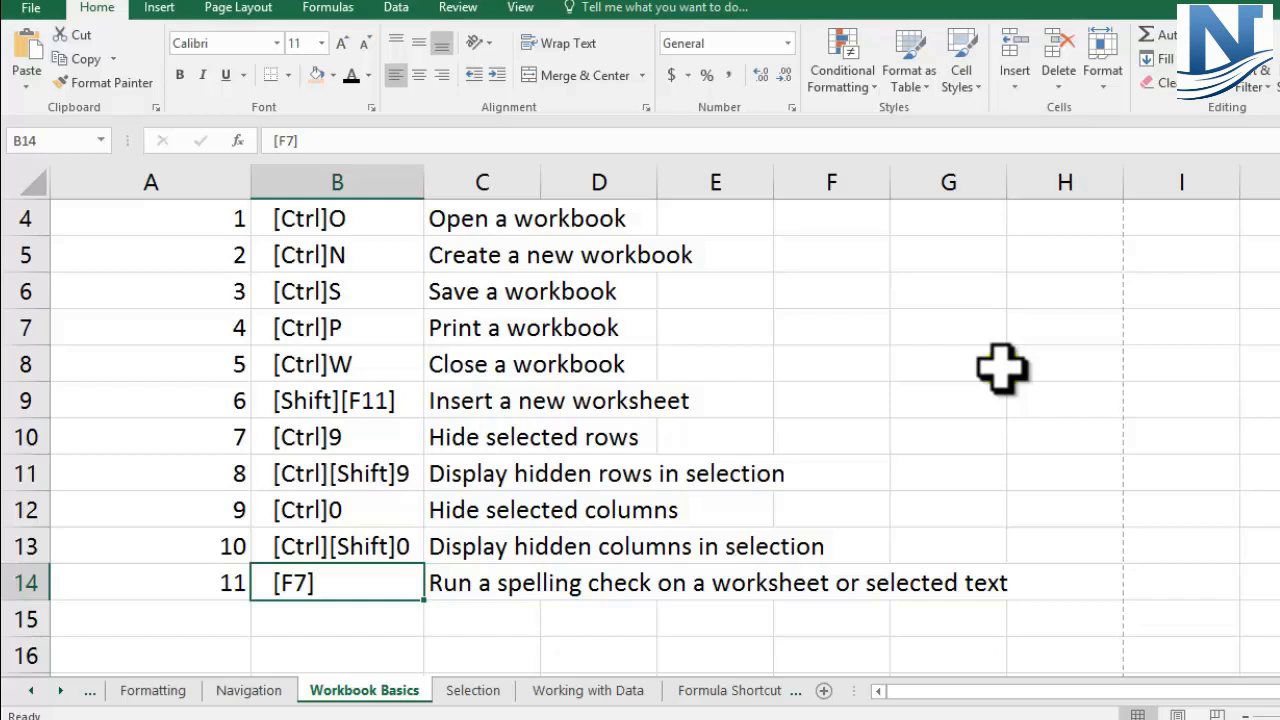
left_click(922, 322)
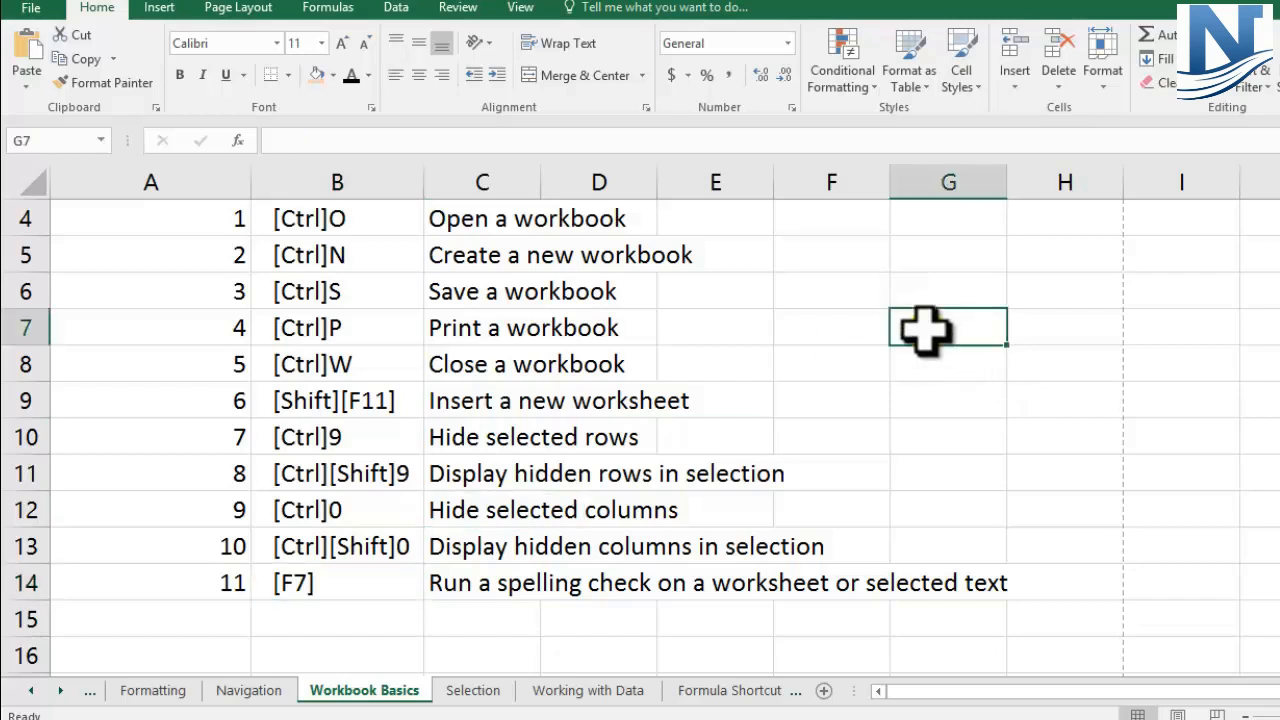
type("EXXC")
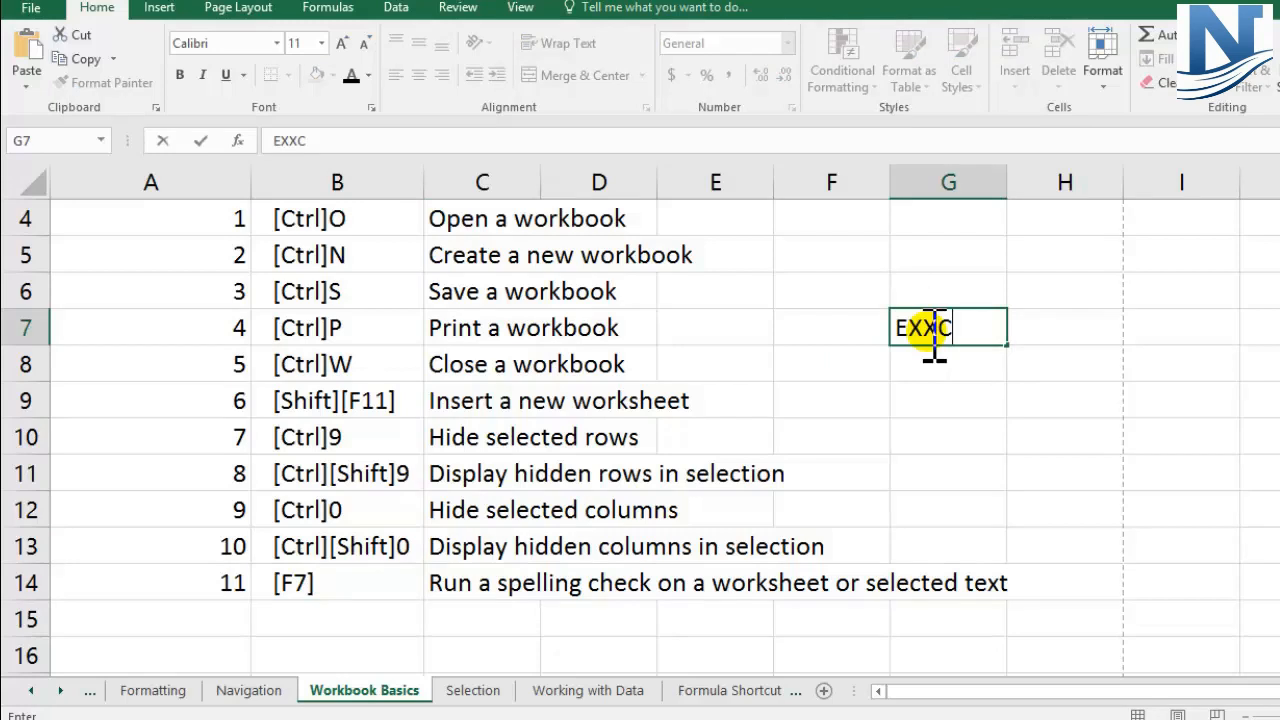
type("EL")
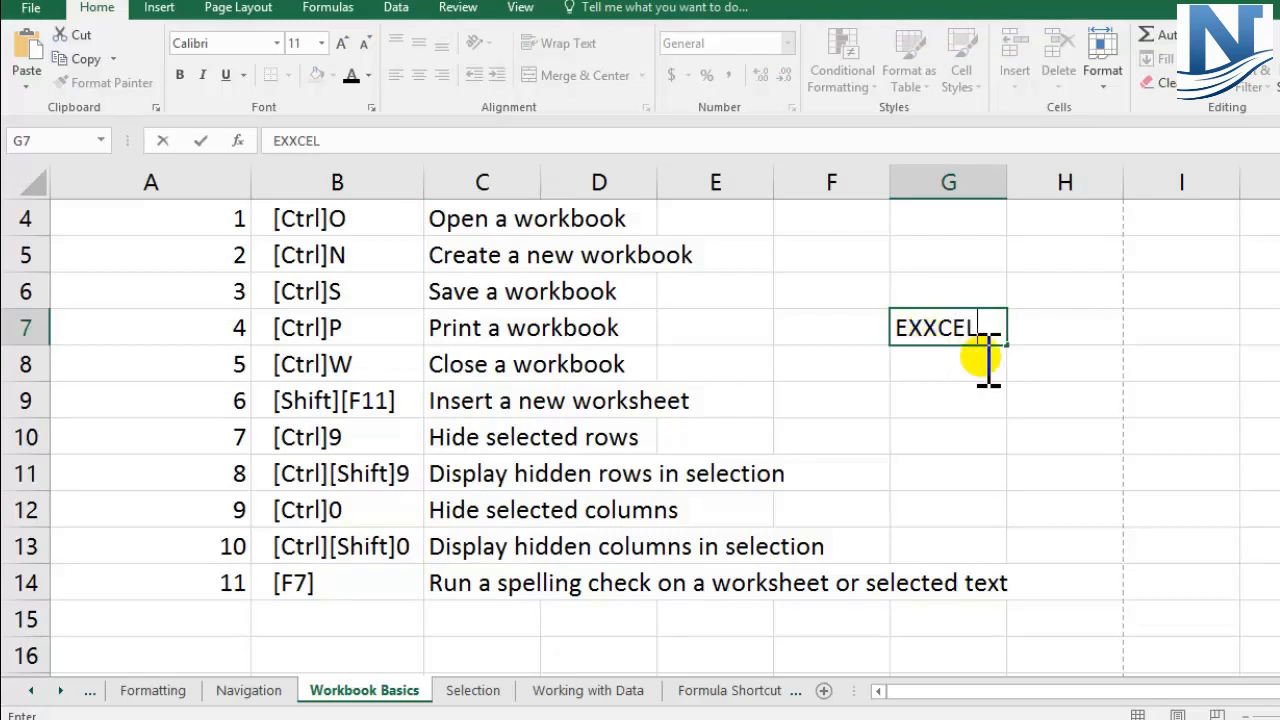
left_click(972, 426)
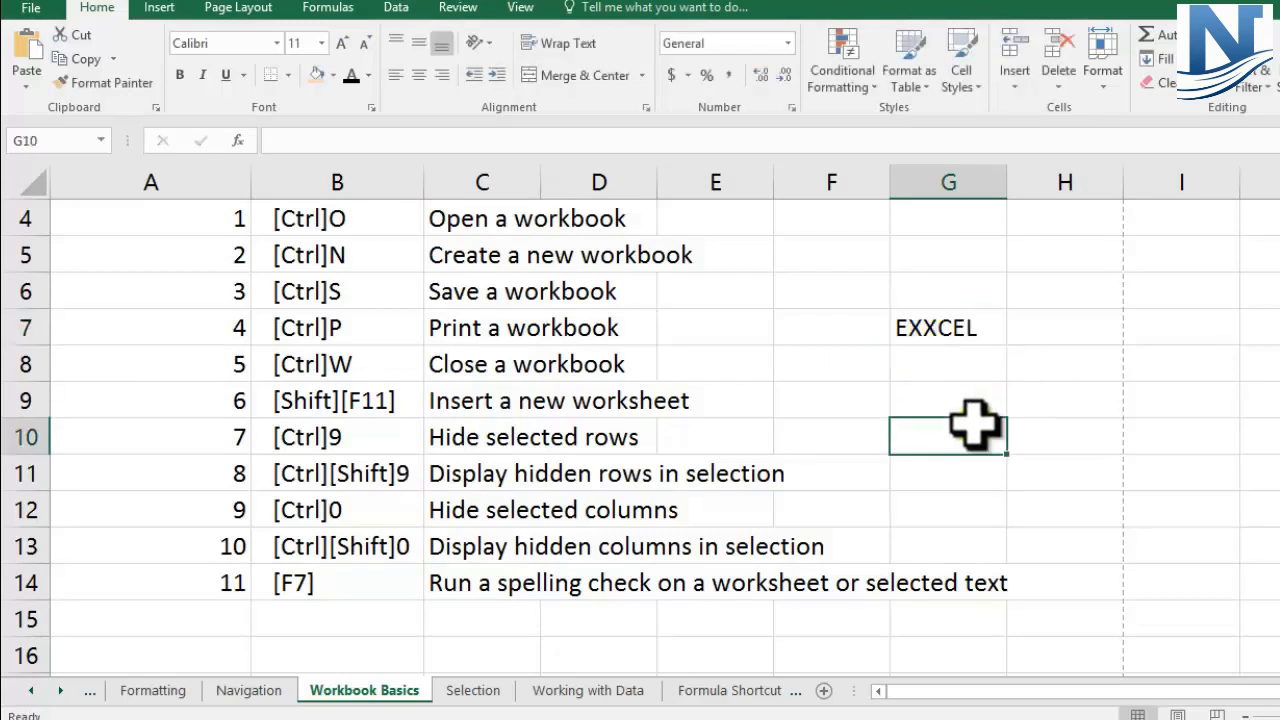
Step: Run a spelling check on cell G7 and change its word to the suggestion EXCEL
left_click(948, 327)
left_click(943, 329)
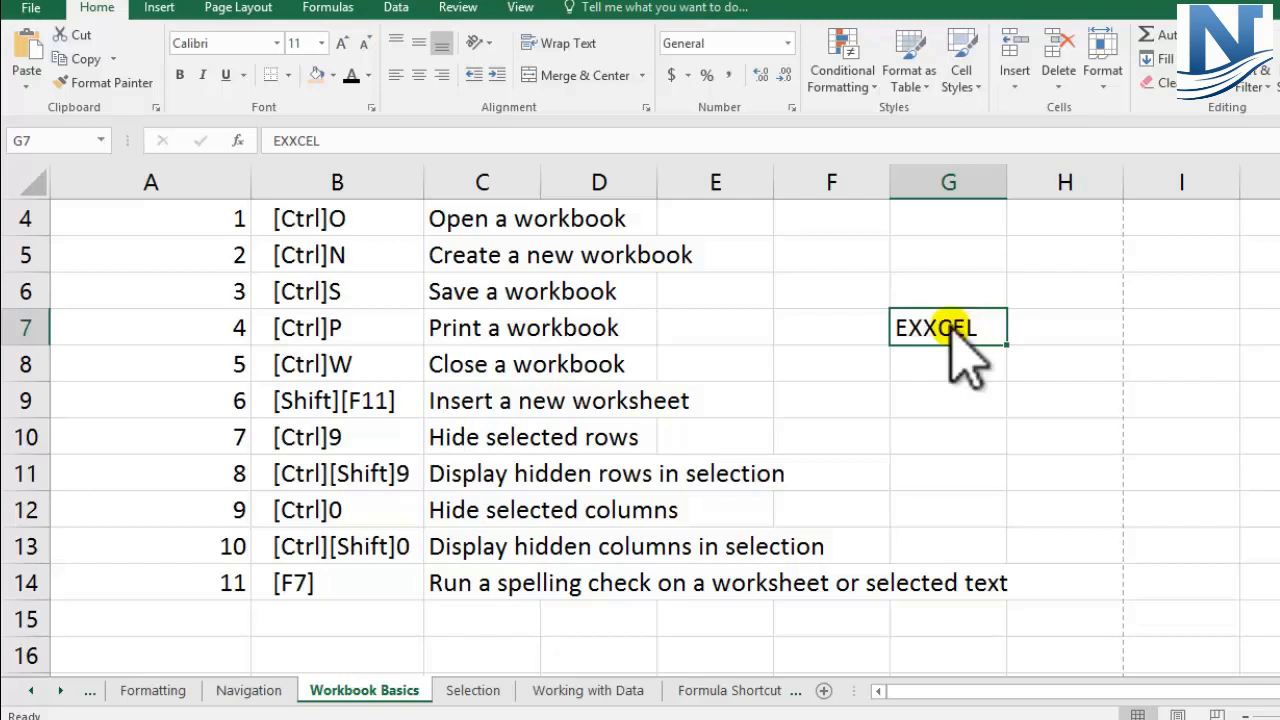
key("F7")
key("Return")
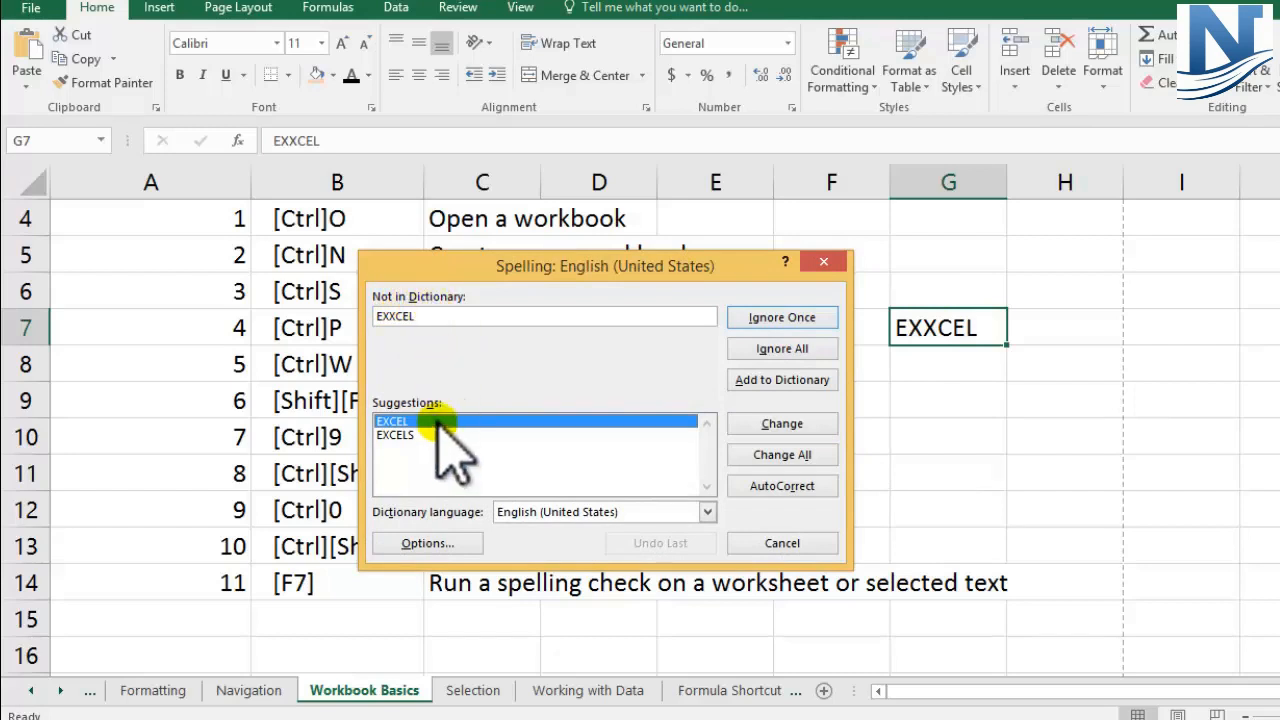
left_click(398, 421)
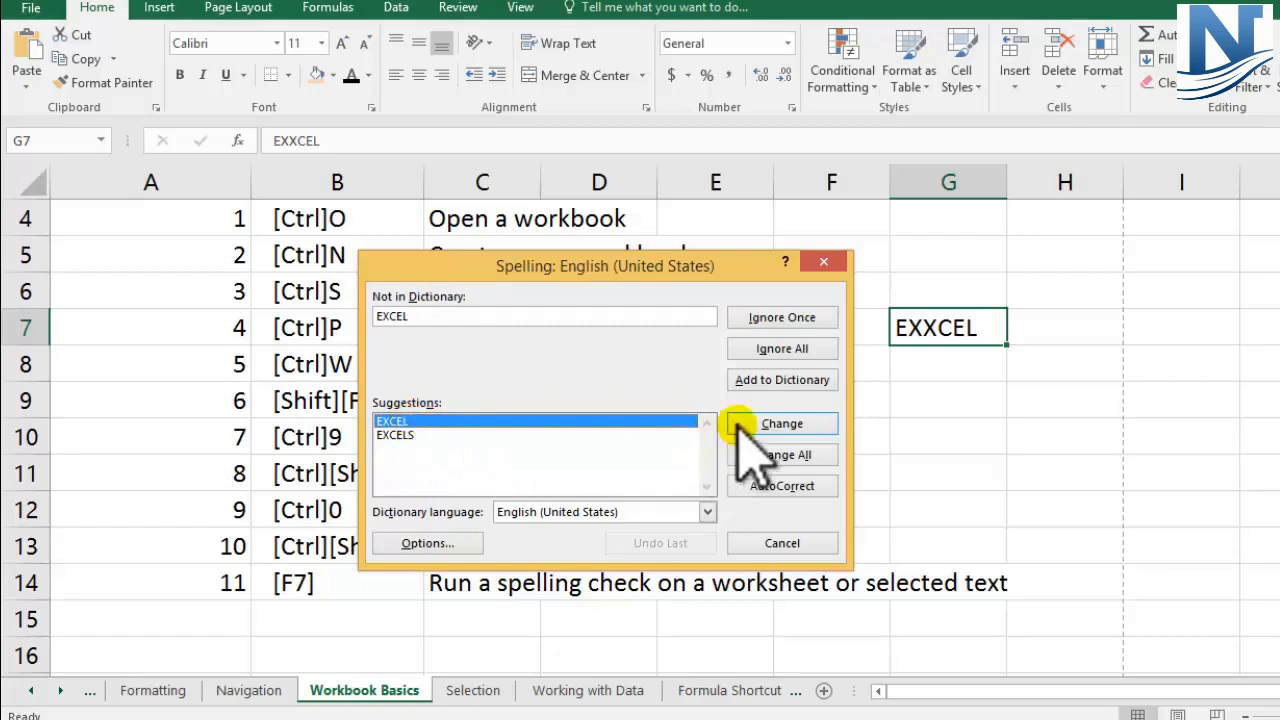
left_click(806, 425)
left_click(724, 418)
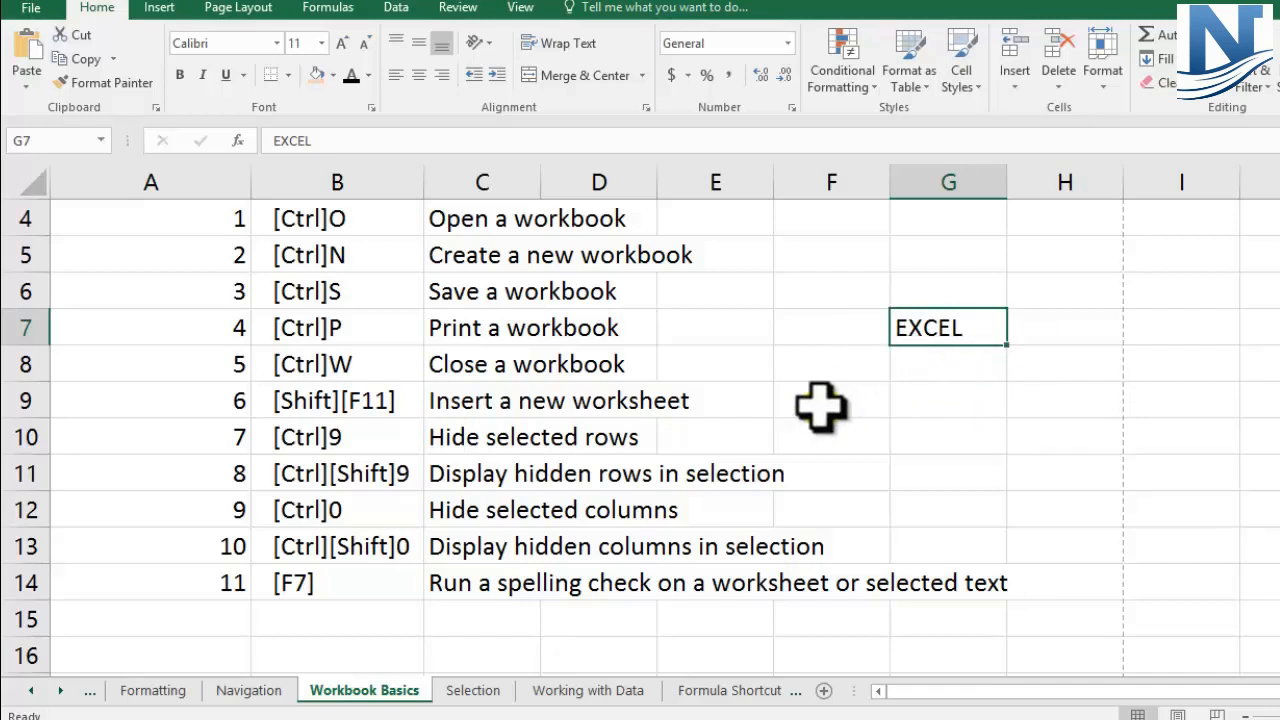
scroll(507, 422, "up", 1)
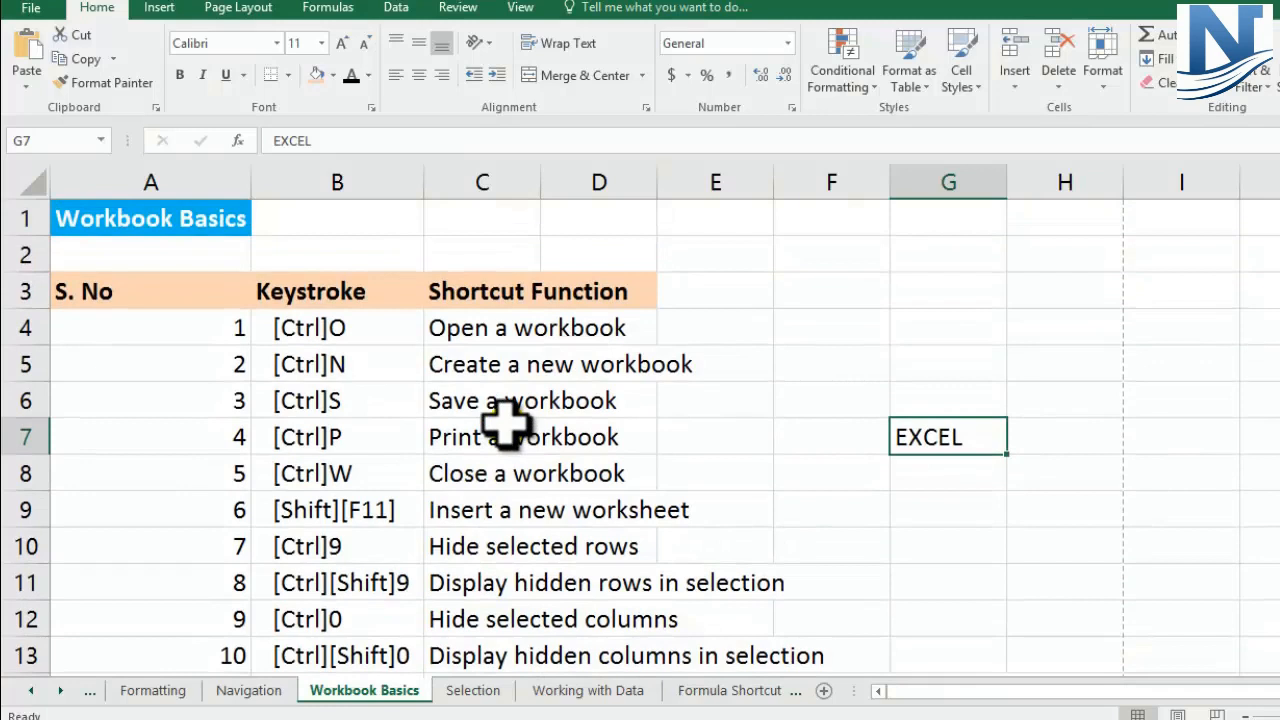